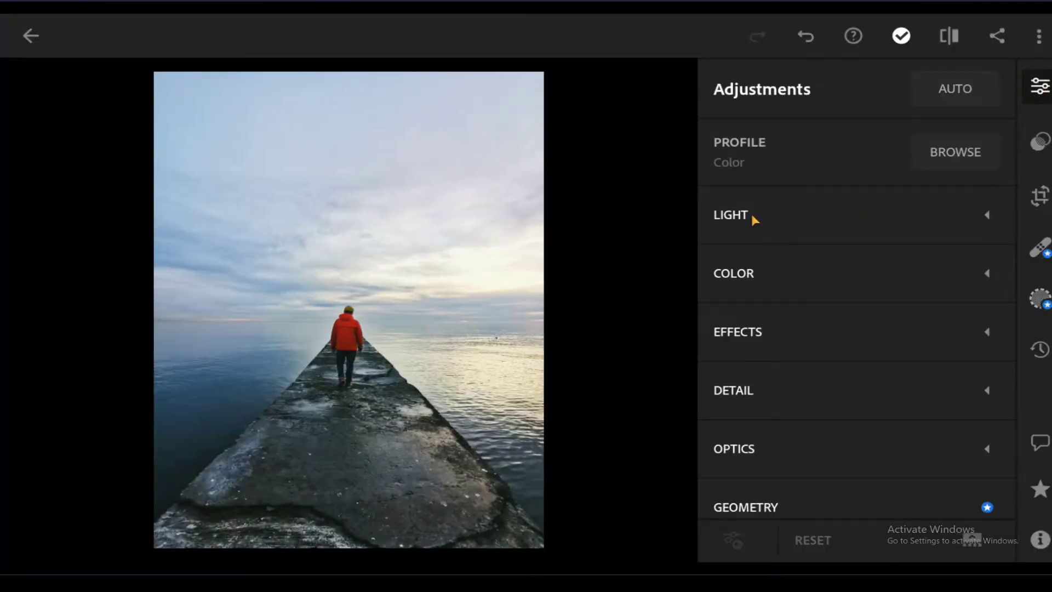
- Set Light to Exposure -0.64, Contrast -8, Shadows 62, Whites -11 and Blacks 21
left_click(752, 214)
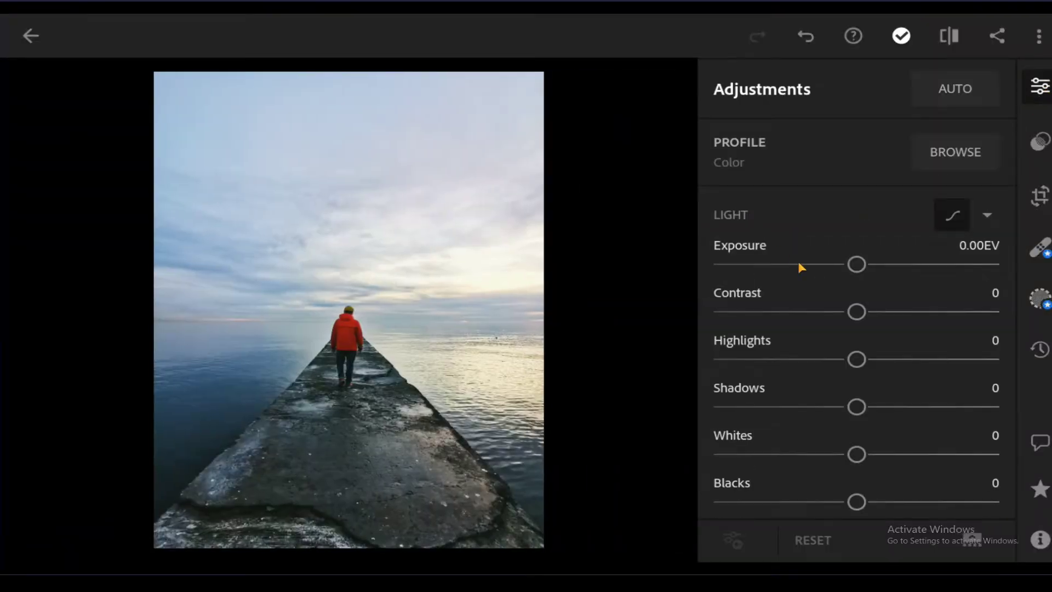
left_click_drag(857, 271, 838, 272)
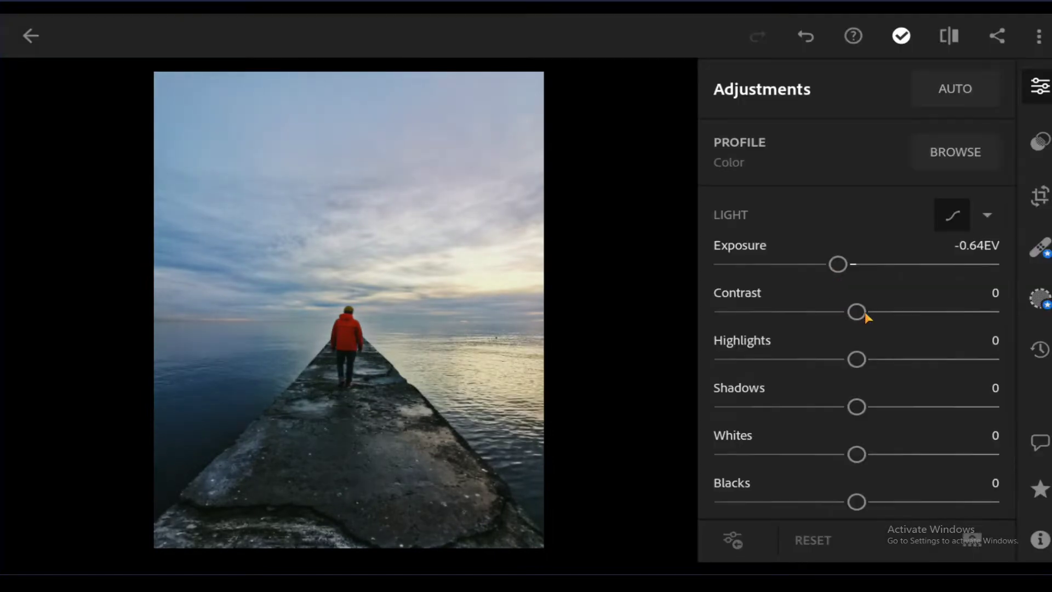
left_click_drag(858, 312, 845, 311)
mouse_move(856, 407)
left_mouse_down()
mouse_move(954, 412)
mouse_move(945, 415)
mouse_move(913, 285)
left_mouse_up()
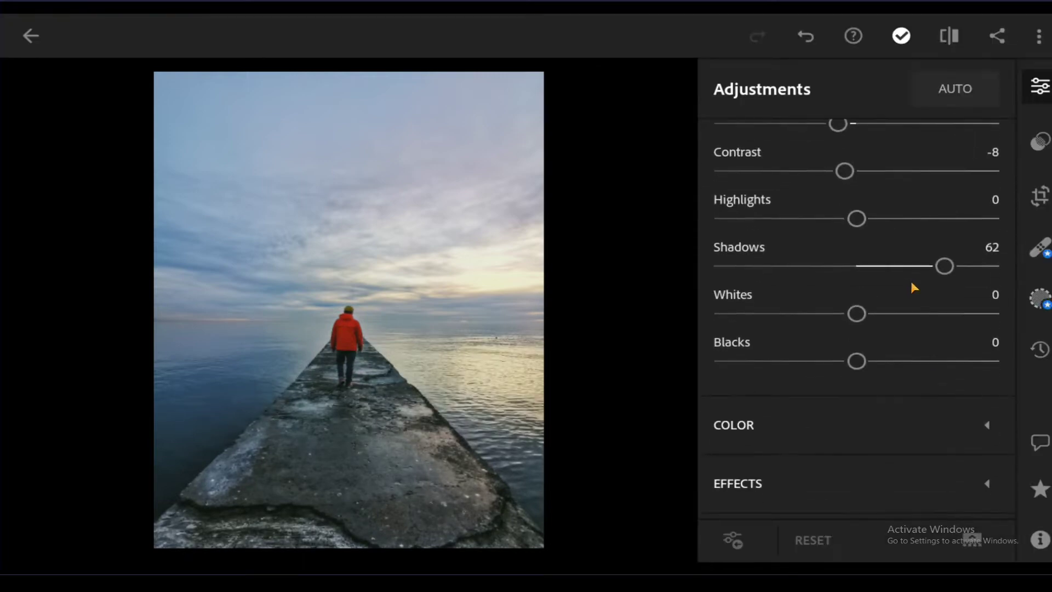
mouse_move(857, 313)
left_mouse_down()
mouse_move(833, 316)
mouse_move(843, 318)
left_mouse_up()
left_click_drag(856, 362, 888, 370)
scroll(950, 276, "up", 3)
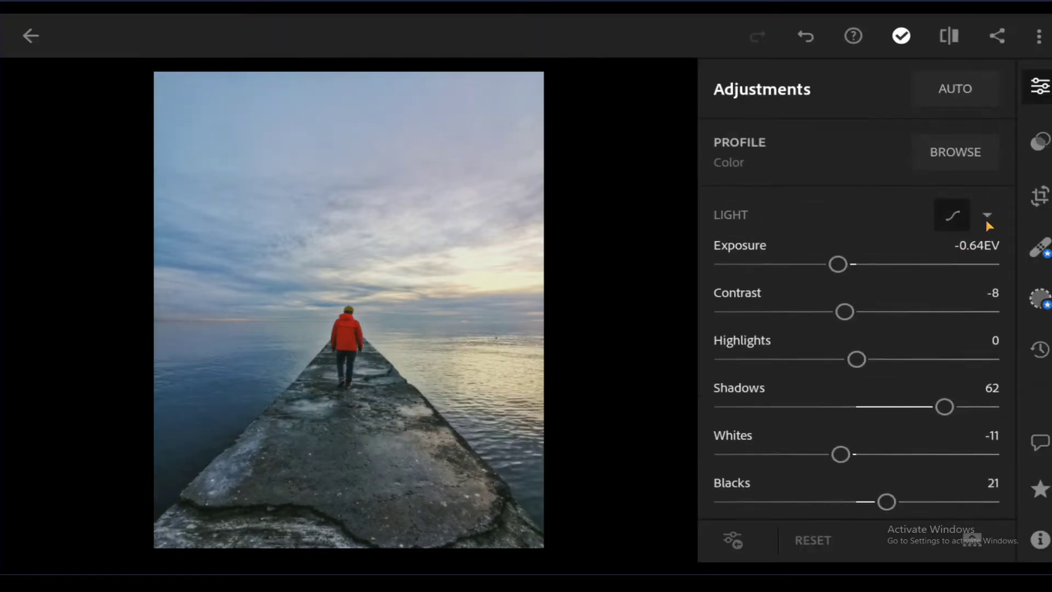
left_click(988, 218)
- Set Color to Temp 16, Tint -9, Vibrance 4 and Saturation 7
left_click(932, 269)
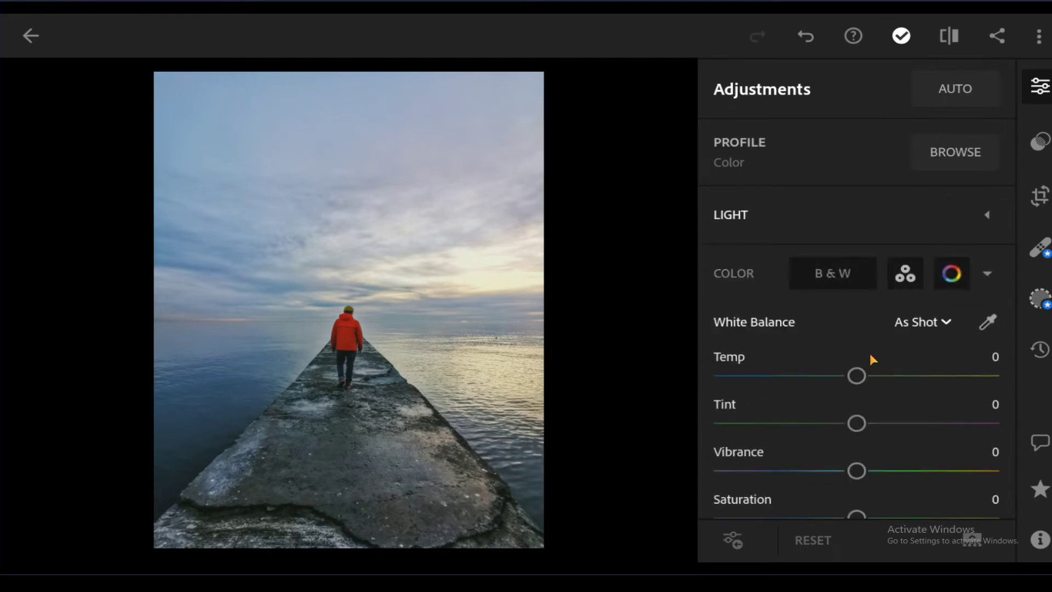
left_click_drag(870, 355, 877, 170)
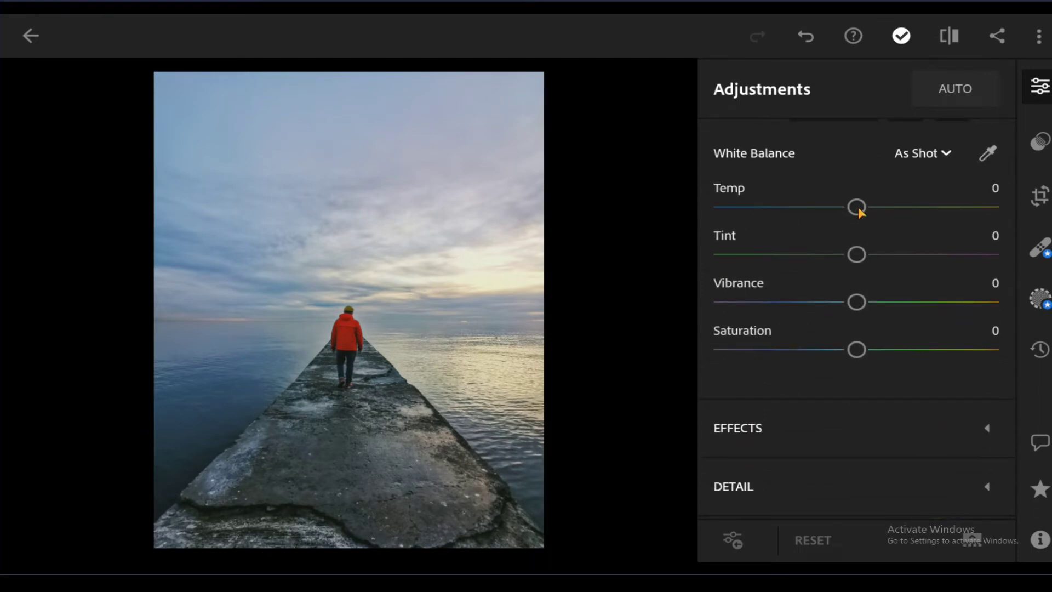
left_click_drag(858, 207, 884, 210)
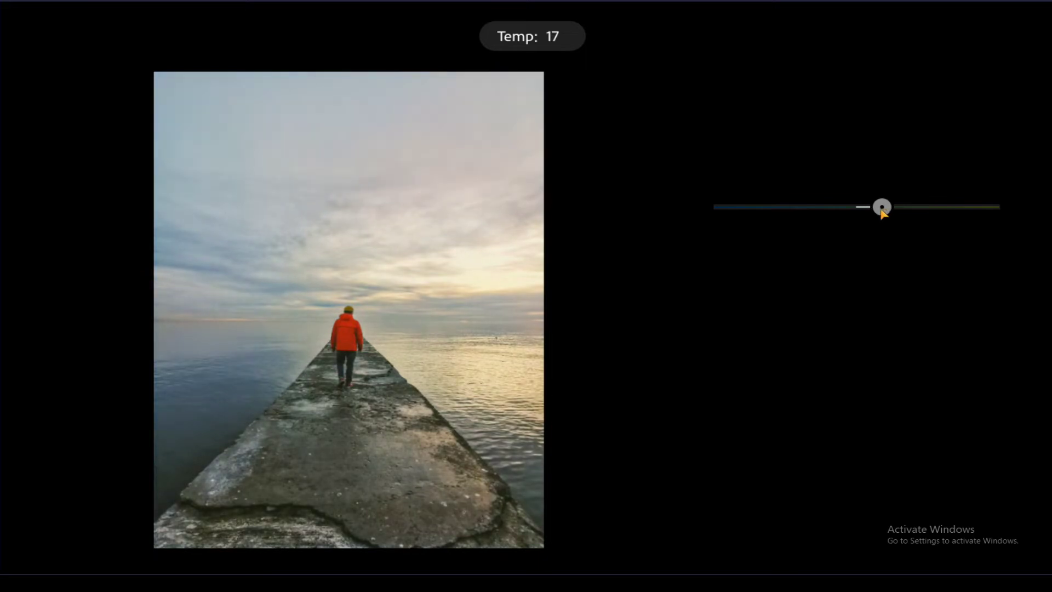
left_click_drag(882, 211, 882, 213)
left_click_drag(858, 256, 844, 256)
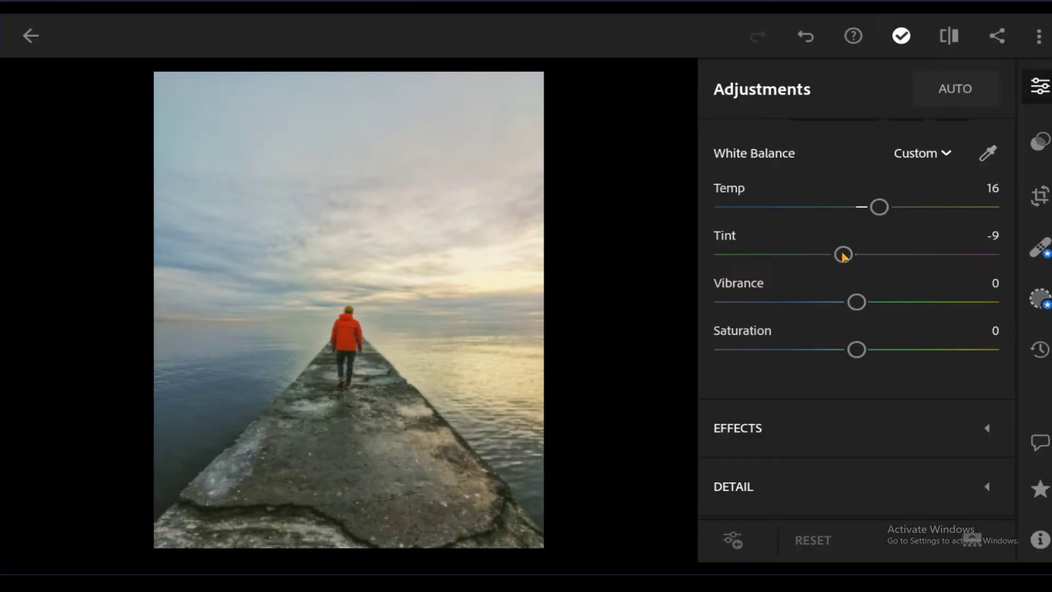
left_click_drag(858, 302, 885, 303)
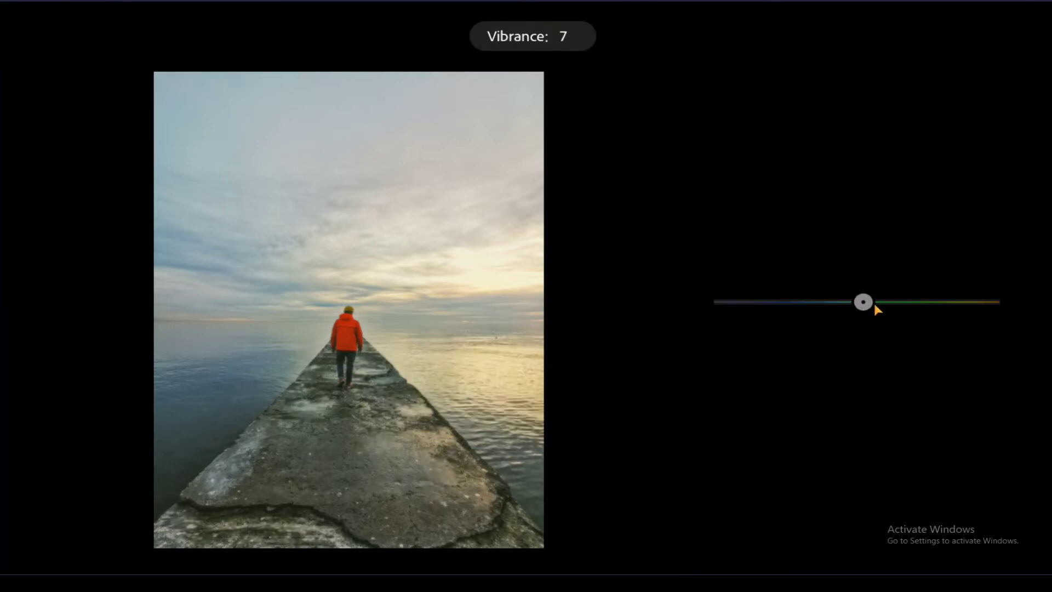
left_click_drag(878, 305, 864, 304)
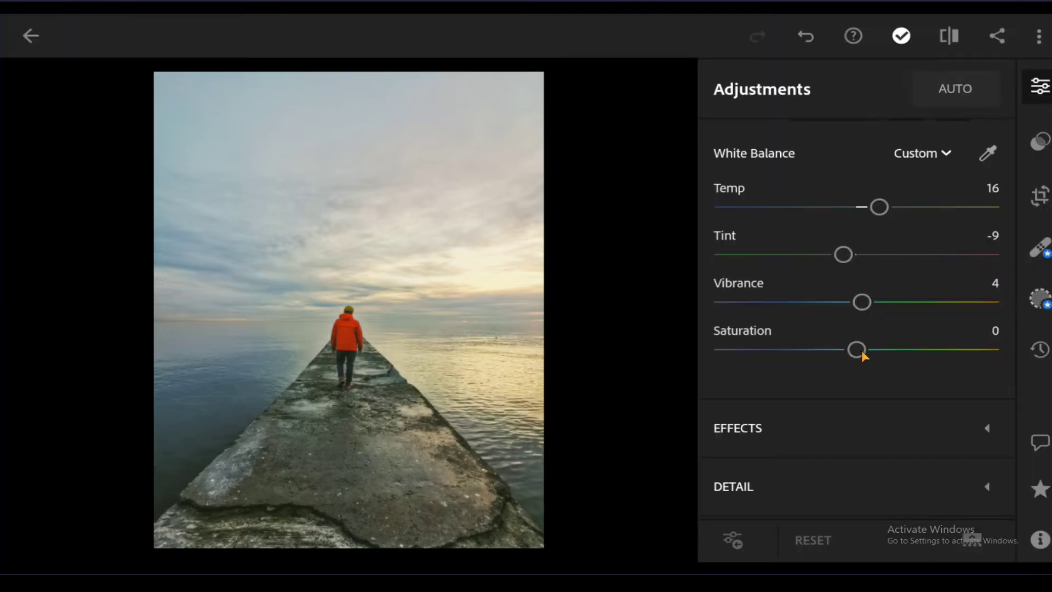
left_click_drag(862, 351, 869, 352)
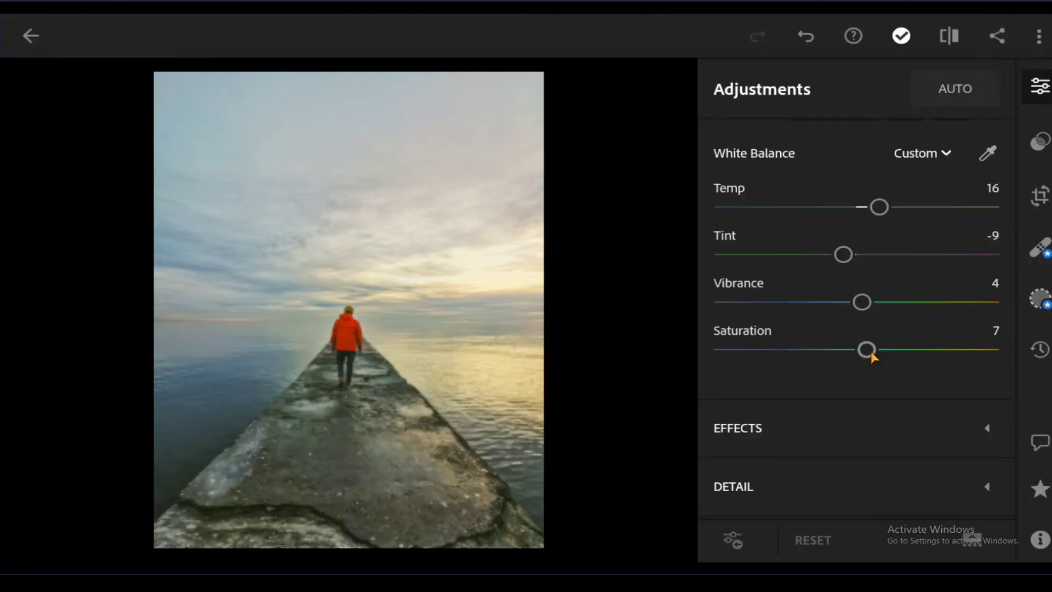
scroll(966, 235, "up", 1)
scroll(972, 261, "up", 3)
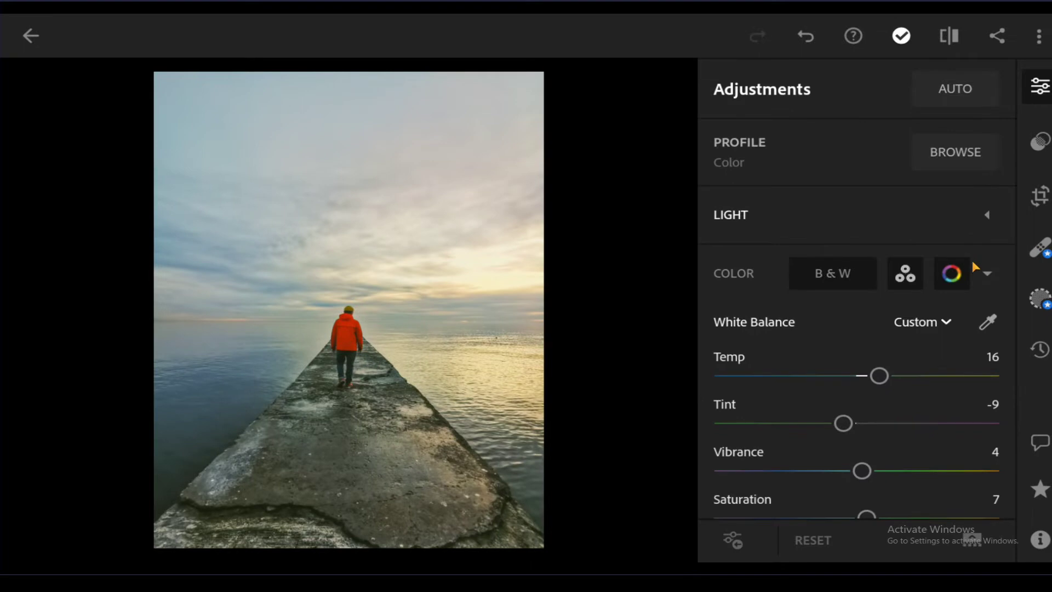
- Paste the copied edit settings onto the pier photo from the extra options menu
left_click(988, 271)
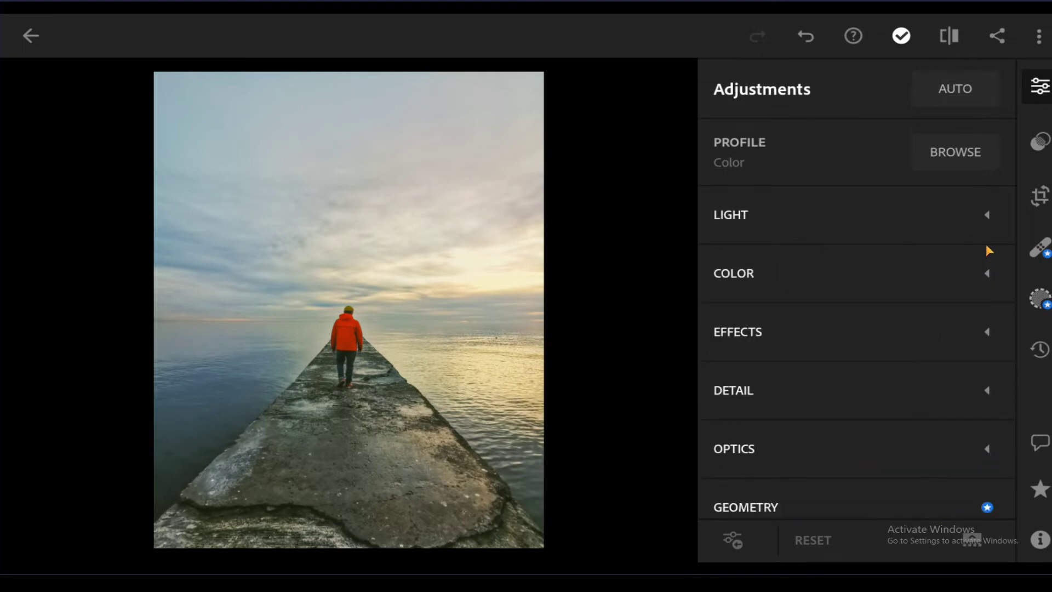
left_click(1040, 87)
left_click(1040, 43)
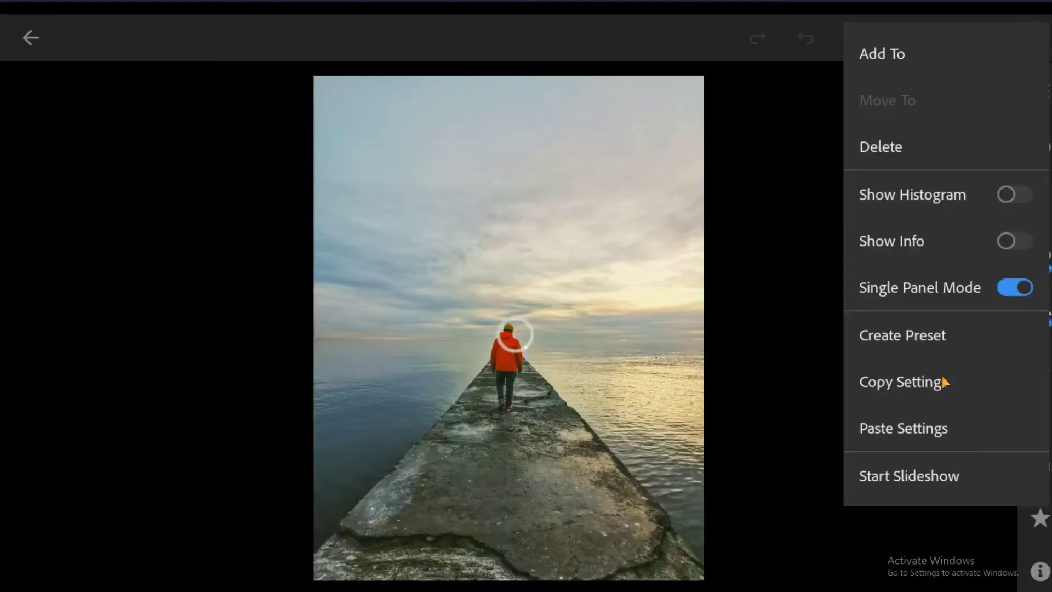
left_click(898, 433)
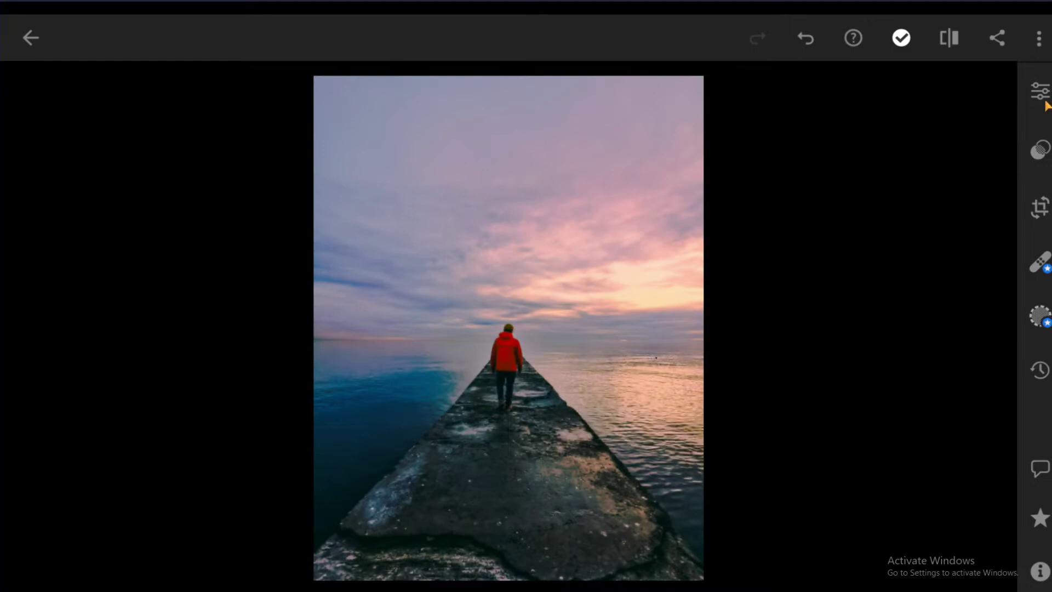
- Inspect the pasted tone curve's RGB, red, green and blue channel curves
left_click(1044, 89)
left_click(986, 229)
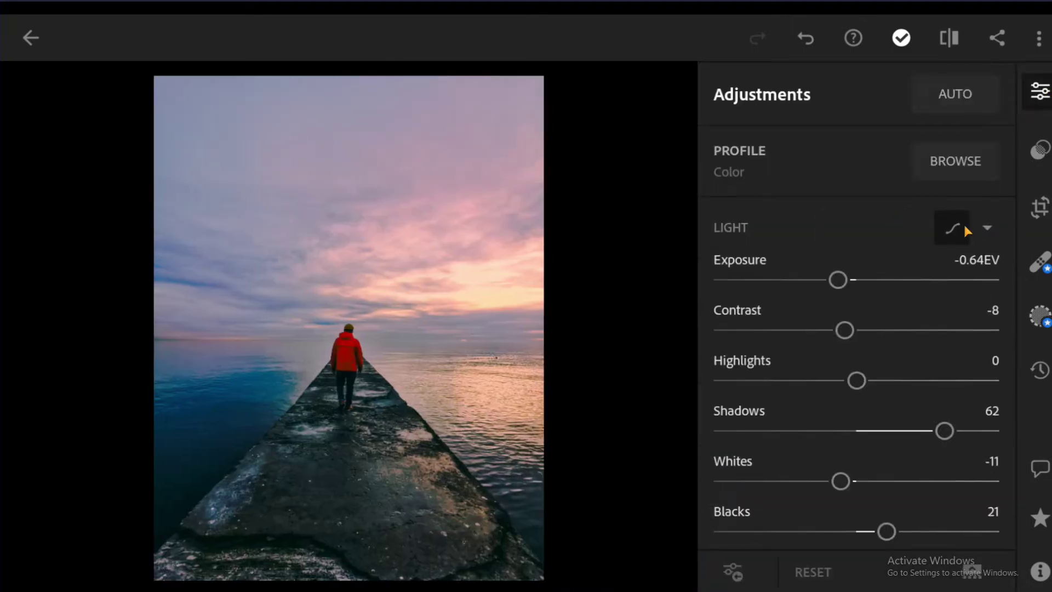
left_click(953, 228)
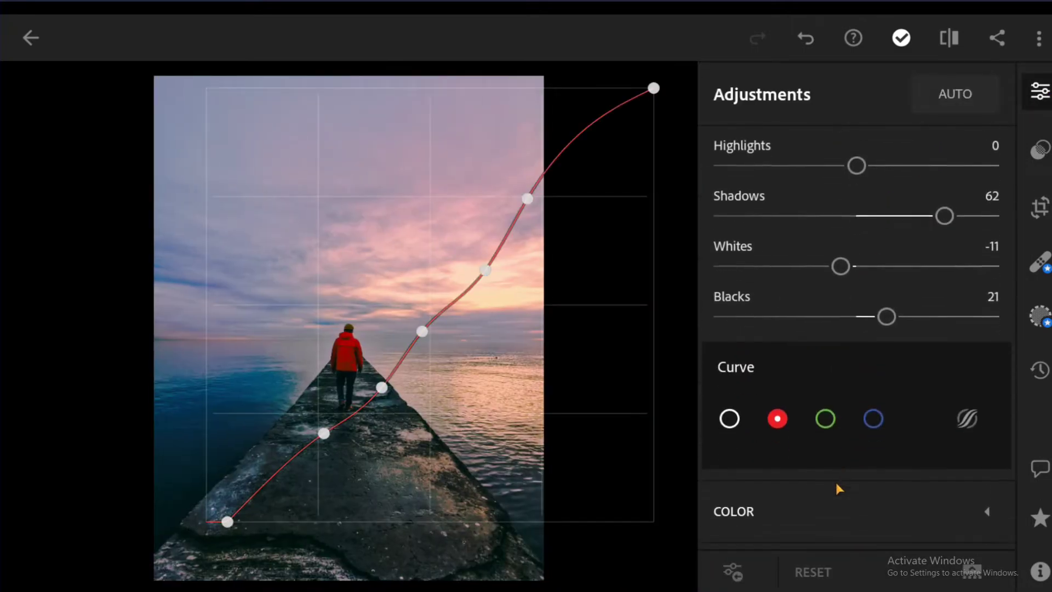
left_click(825, 417)
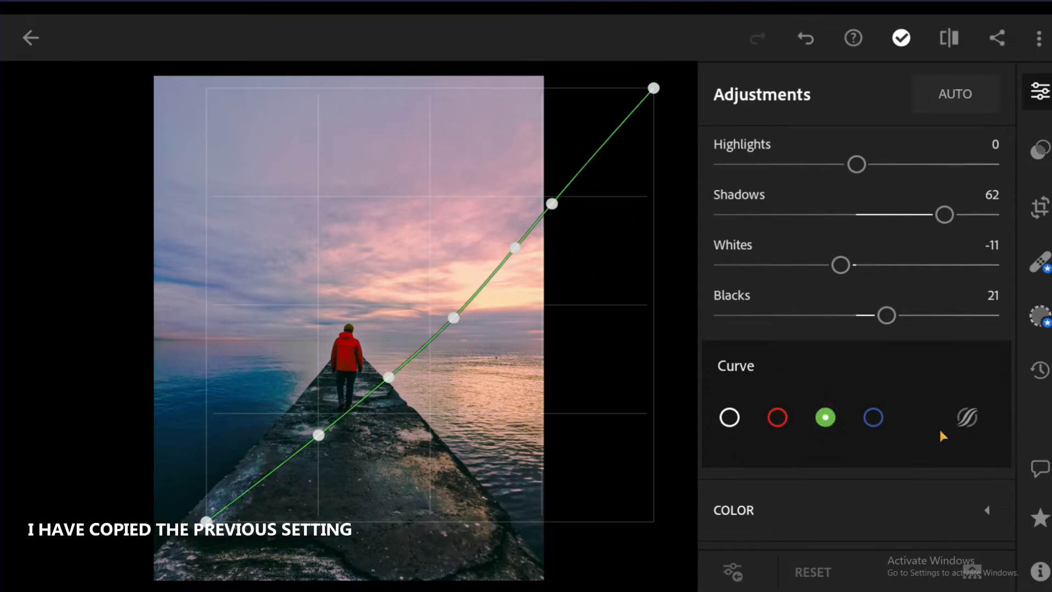
left_click(873, 418)
left_click(827, 418)
left_click(777, 421)
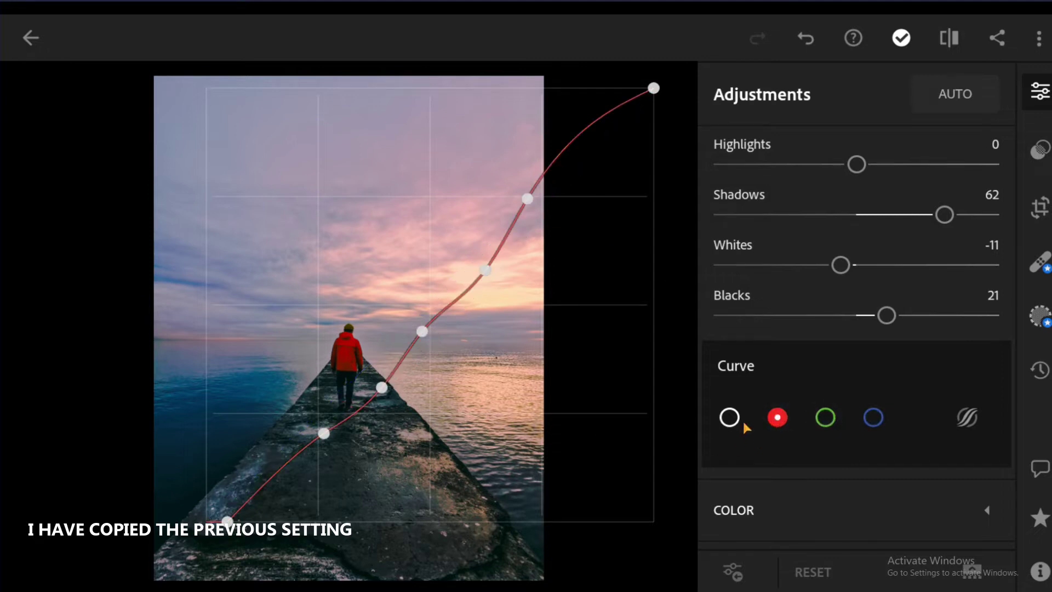
left_click(731, 421)
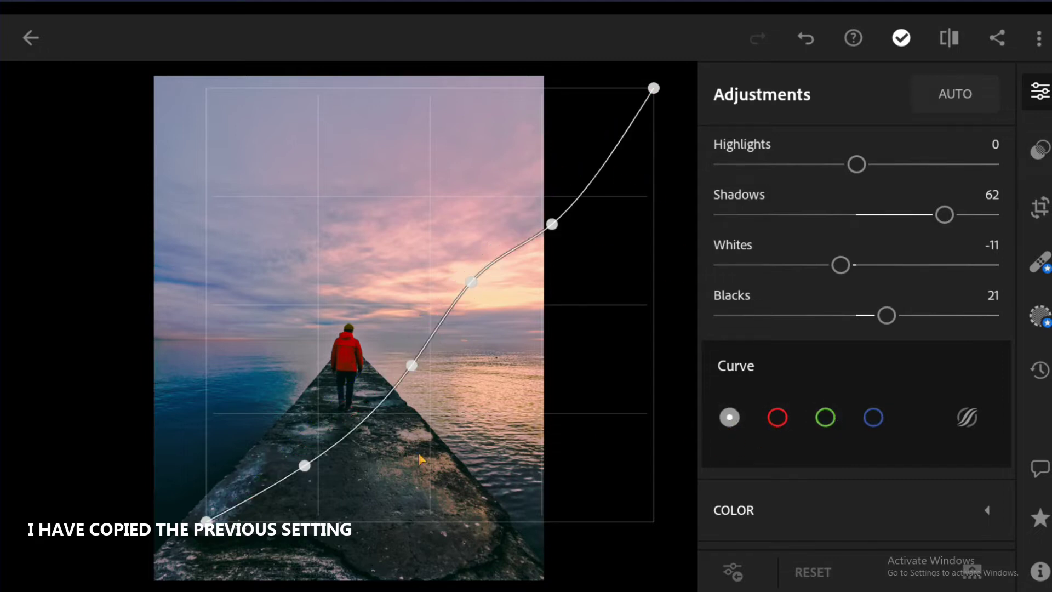
left_click(777, 421)
left_click(826, 419)
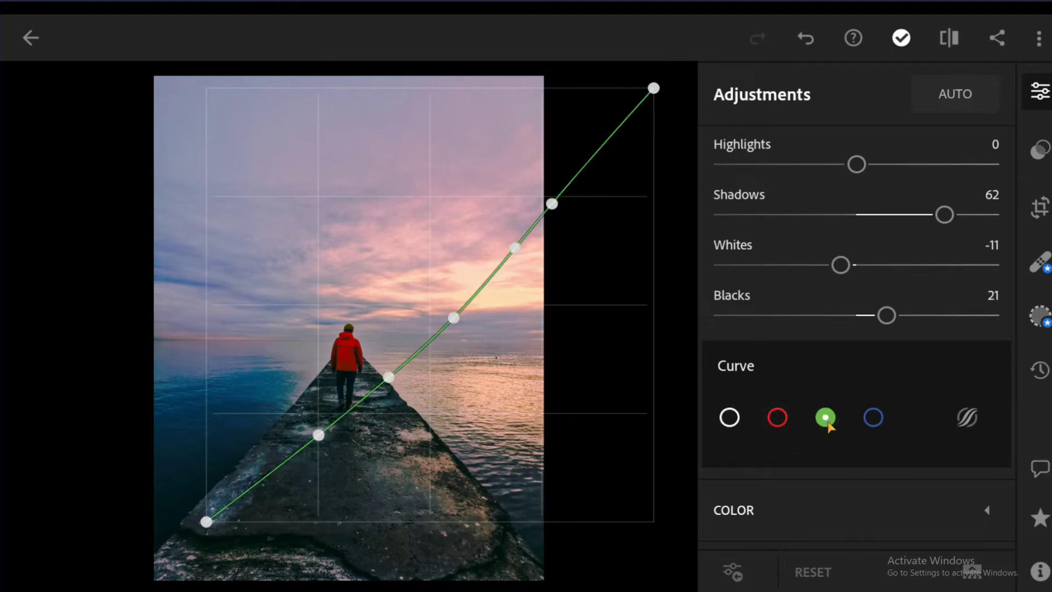
left_click(871, 420)
left_click(1046, 93)
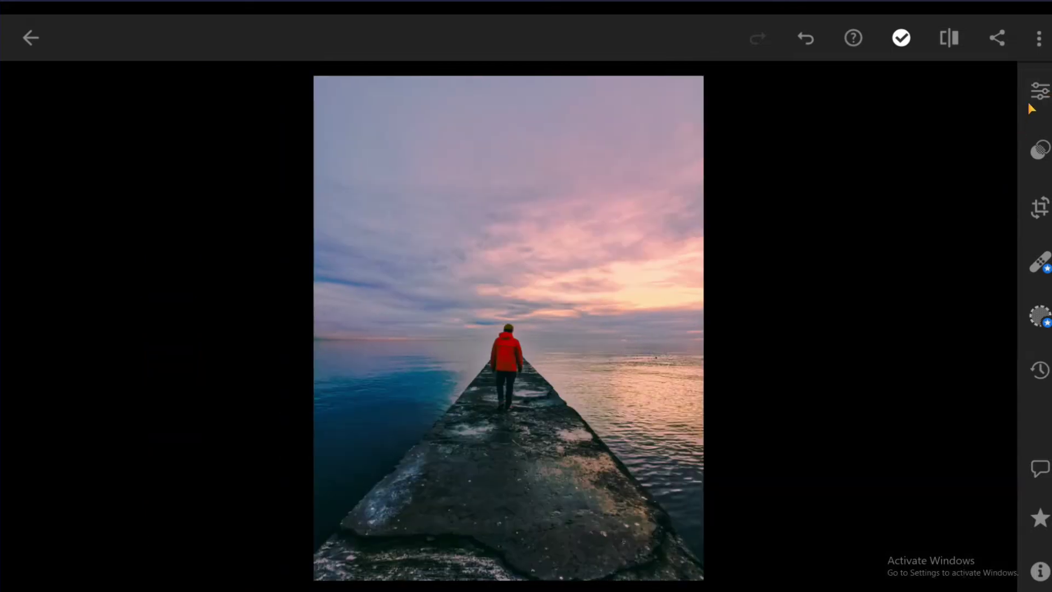
left_click(1041, 92)
- Shift the reds' hue to 10 and fine-tune their saturation in Color Mix
left_click(946, 268)
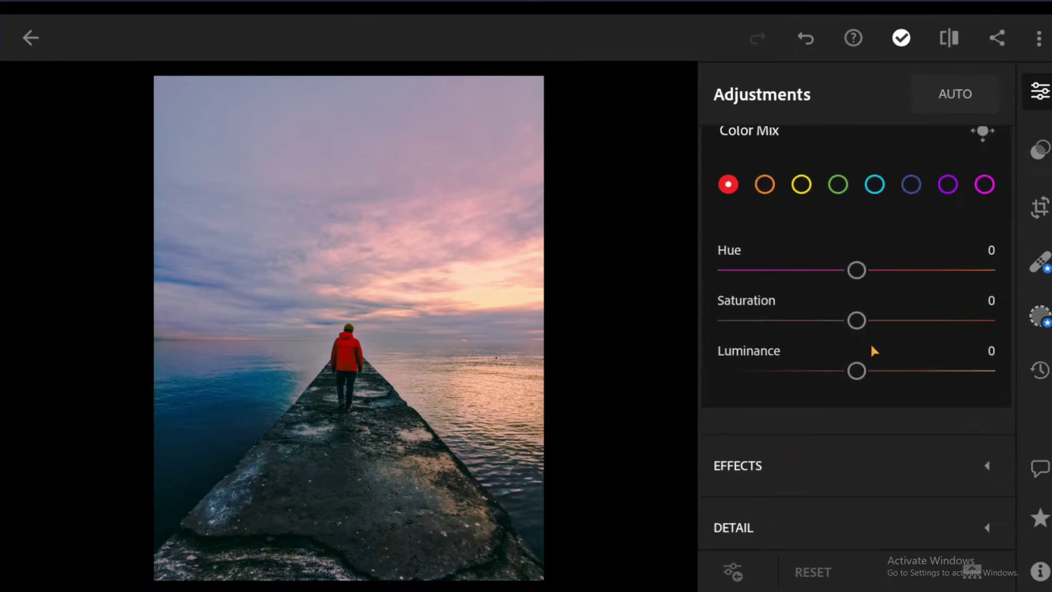
left_click_drag(857, 270, 887, 273)
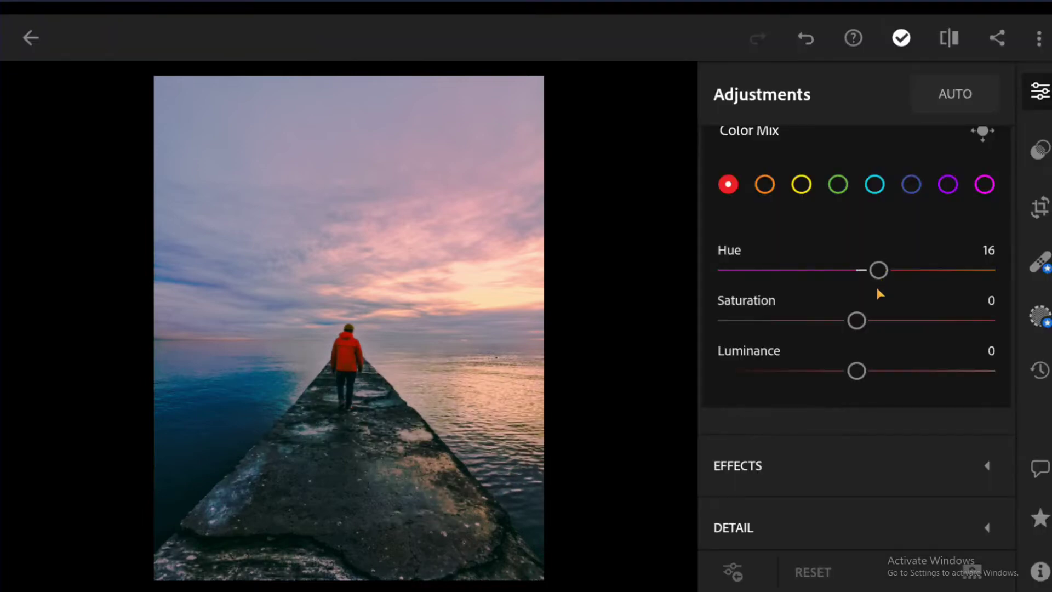
left_click_drag(865, 320, 863, 324)
- Set aqua to Hue 31 with boosted saturation and darker luminance
left_click(879, 189)
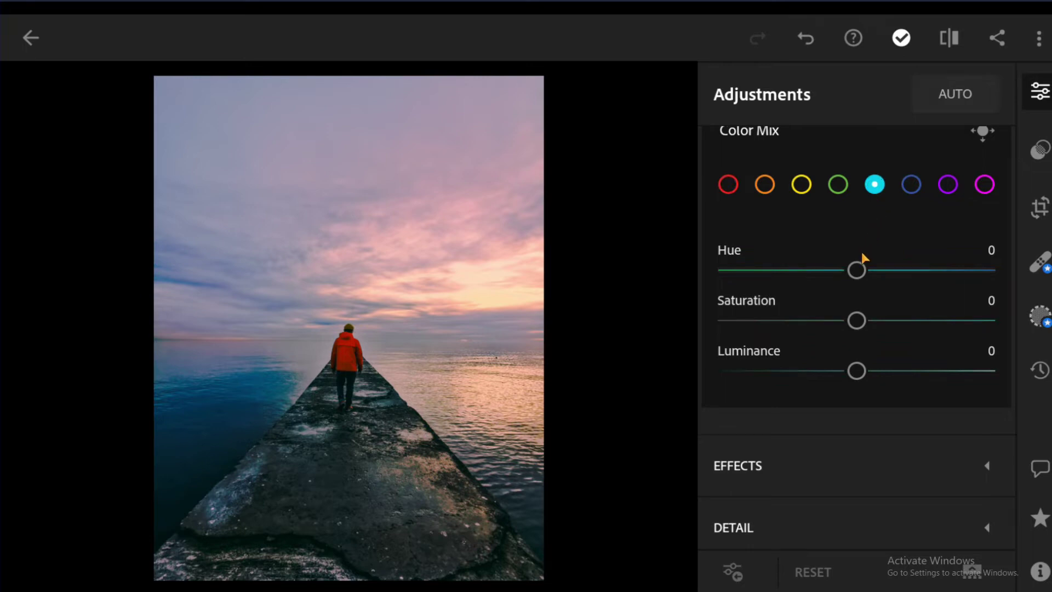
left_click_drag(869, 274, 907, 281)
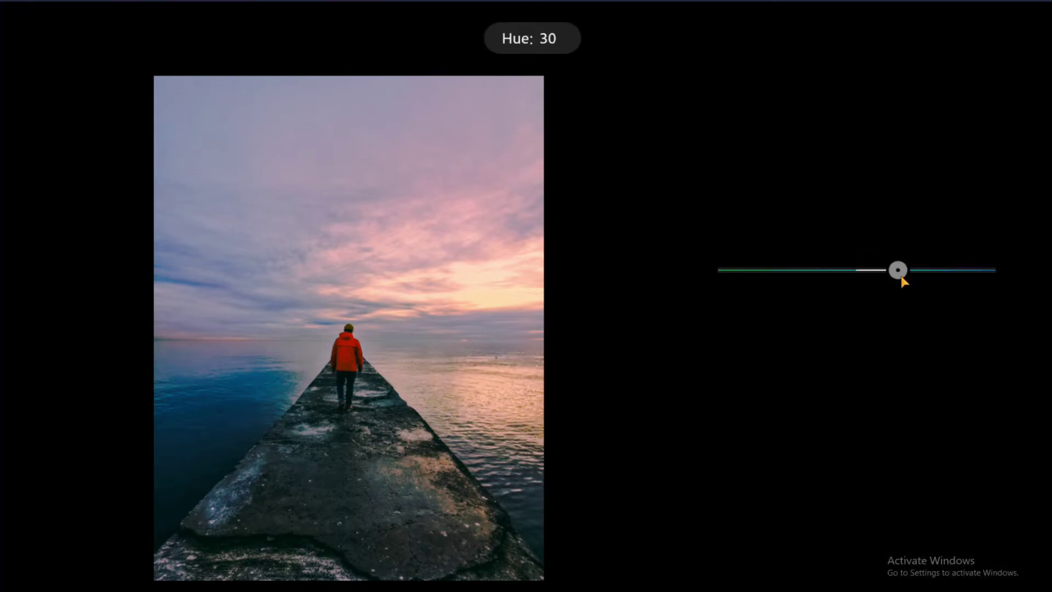
left_click_drag(907, 281, 902, 275)
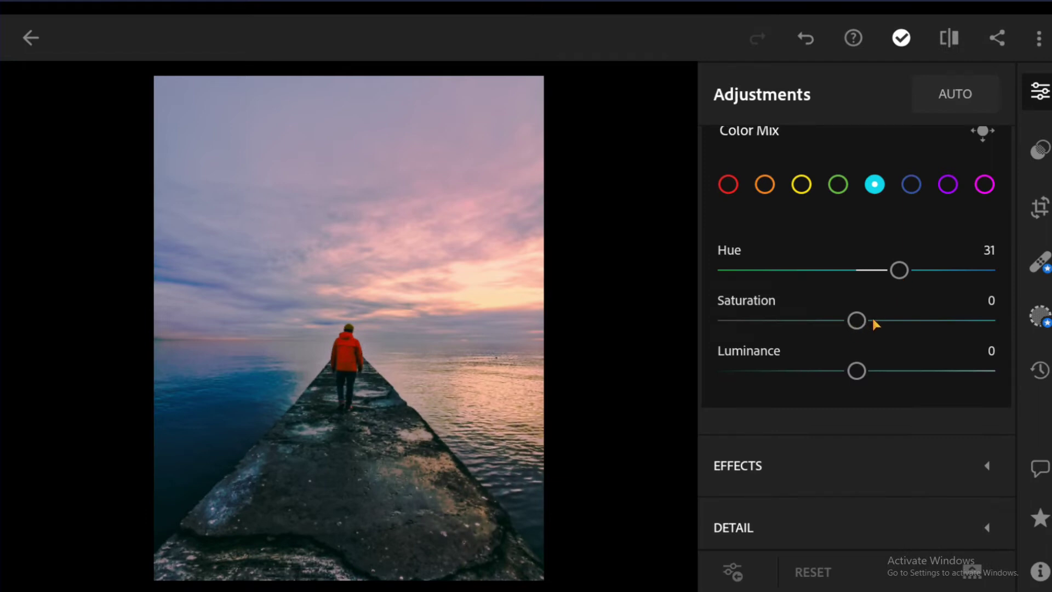
left_click_drag(872, 318, 906, 320)
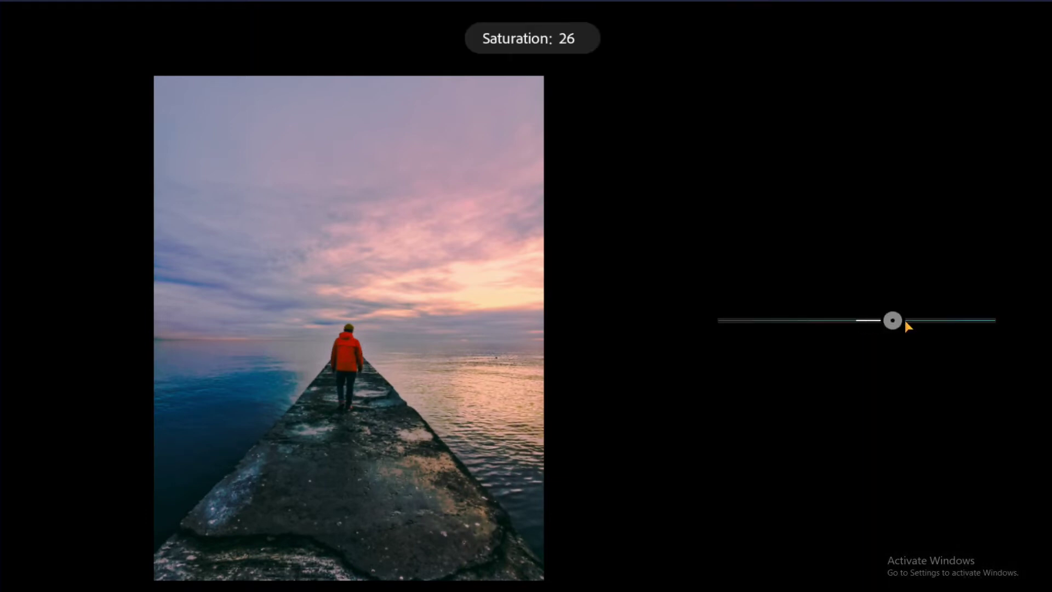
left_click_drag(906, 323, 905, 323)
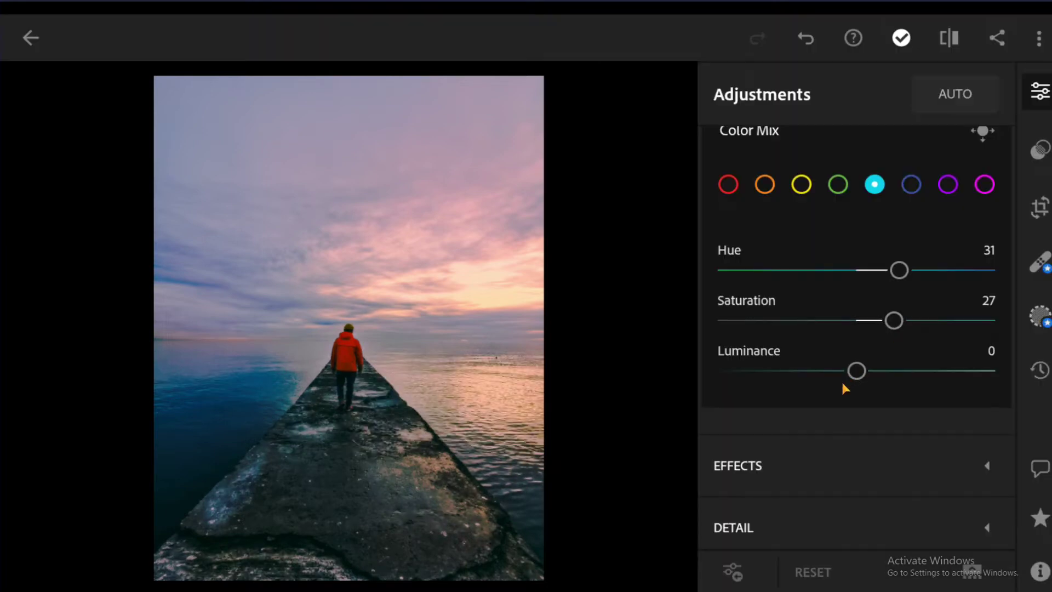
mouse_move(862, 366)
left_mouse_down()
mouse_move(792, 375)
mouse_move(818, 374)
mouse_move(809, 371)
left_mouse_up()
- Set blue to Hue 6 and Saturation 19, compare with the original, then hide Adjustments
left_click(911, 185)
left_click_drag(863, 271, 871, 274)
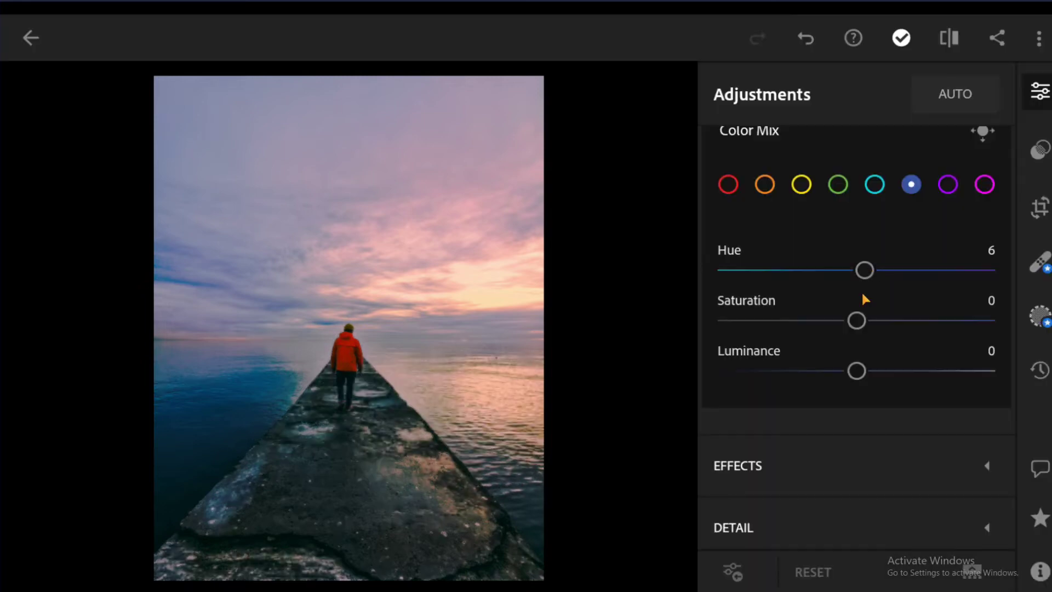
left_click_drag(857, 325, 885, 322)
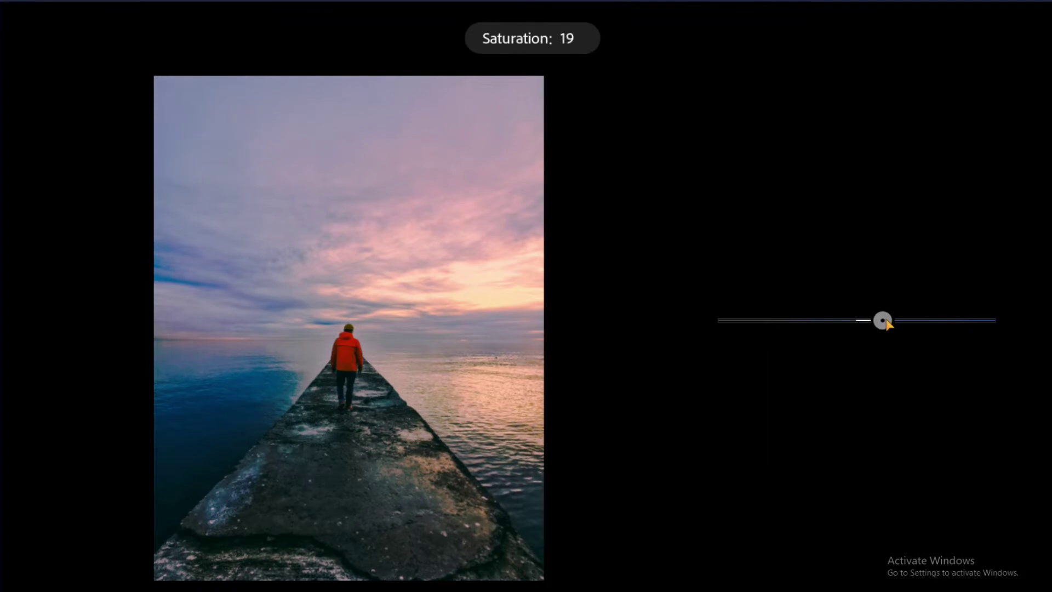
left_click_drag(956, 40, 956, 39)
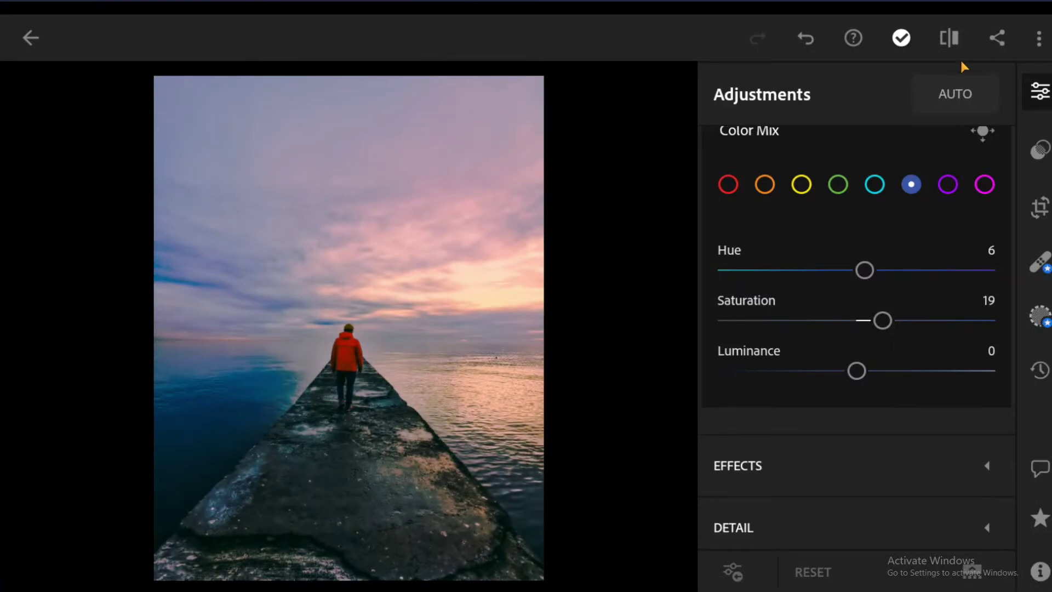
left_click(1040, 93)
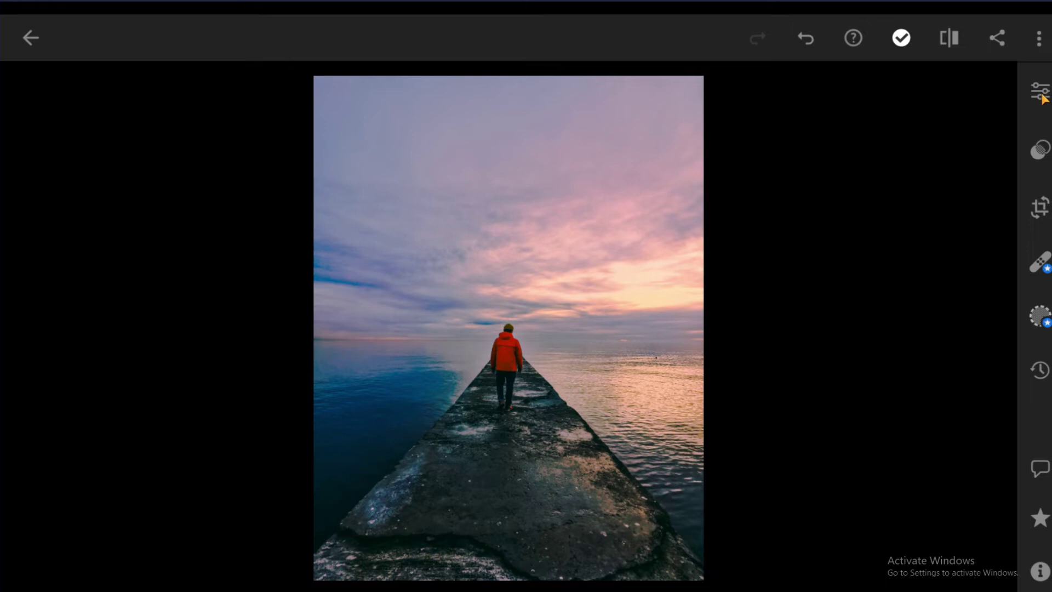
- In Color Grading, set Balance to 13 and shadows Luminance to 6
left_click(1040, 93)
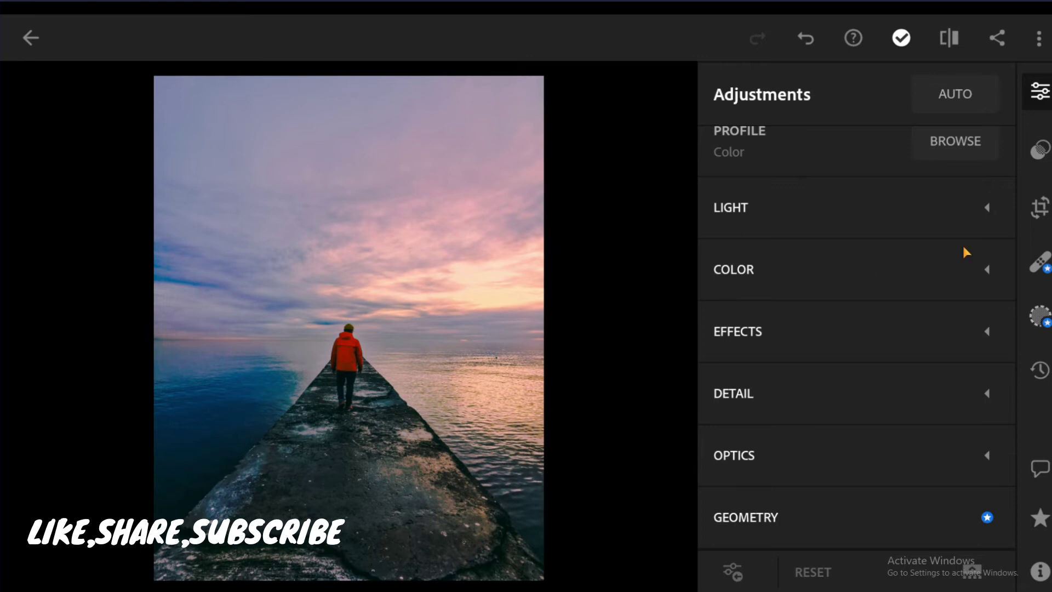
left_click(982, 215)
left_click(960, 217)
left_click(929, 275)
left_click(905, 271)
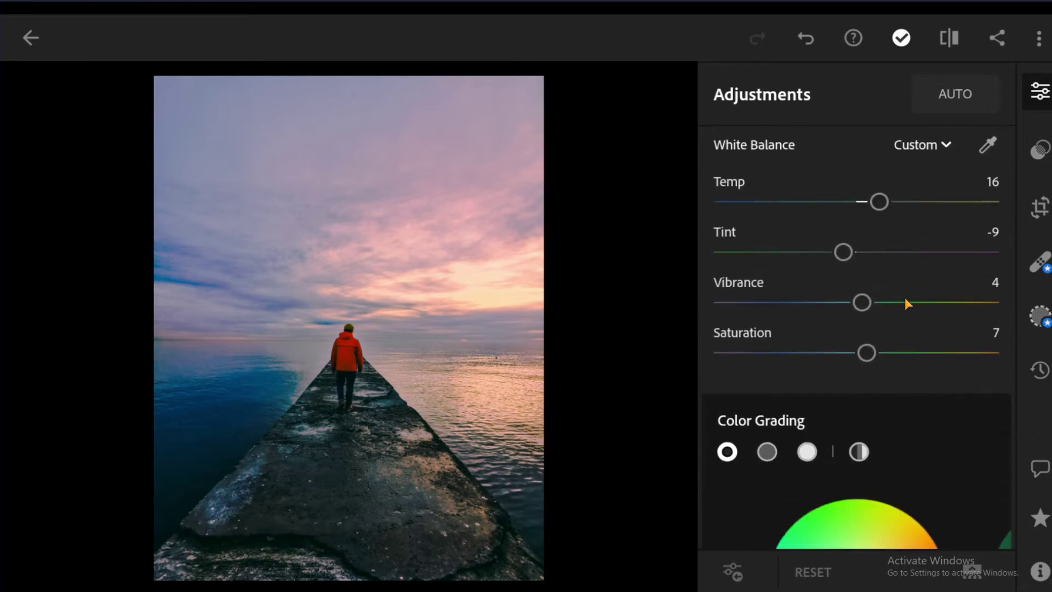
scroll(899, 301, "down", 3)
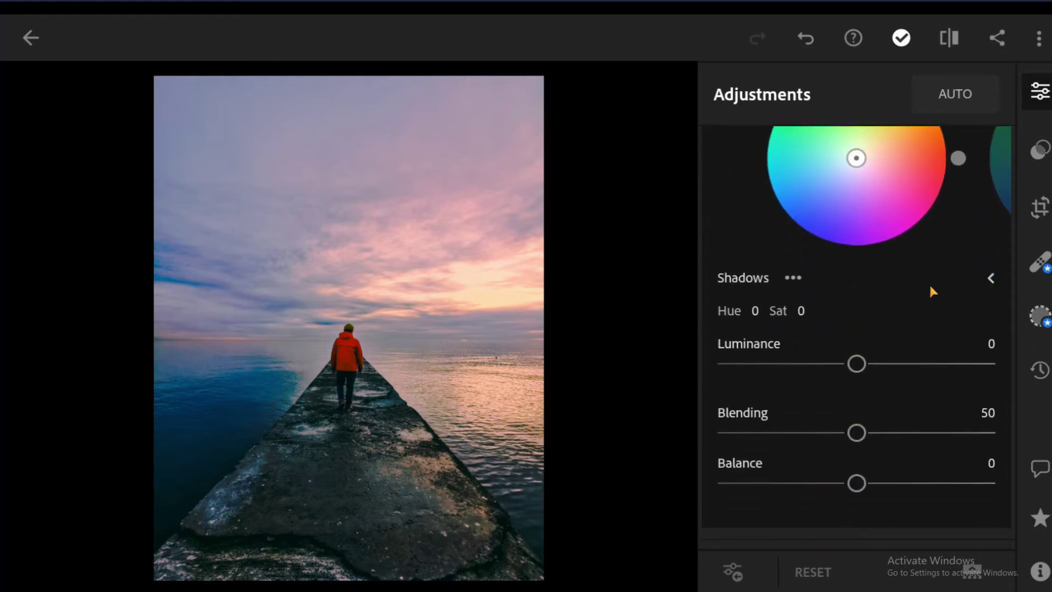
scroll(926, 258, "down", 1)
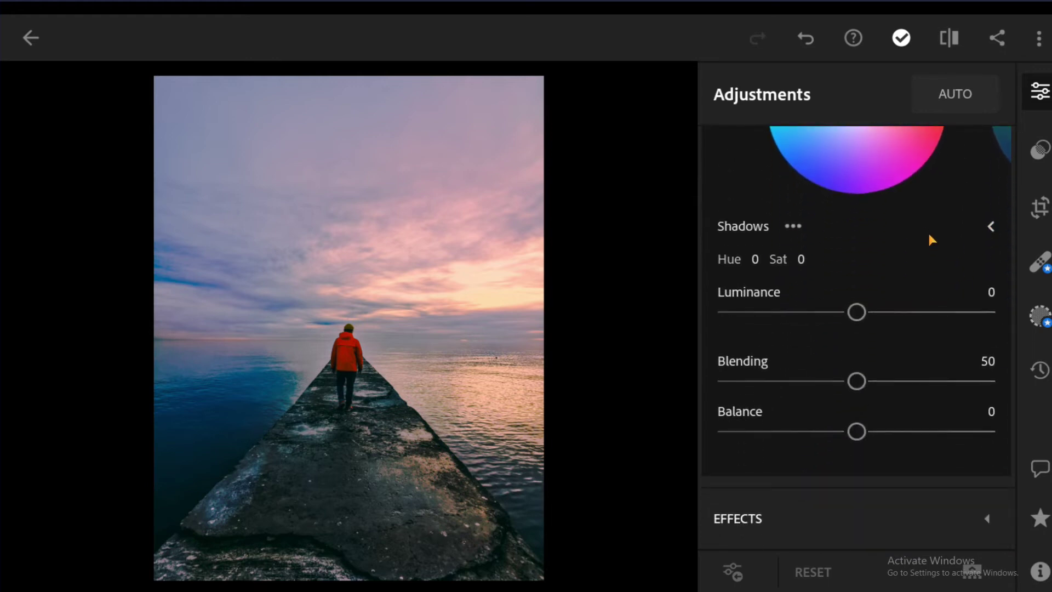
left_click_drag(877, 436, 879, 438)
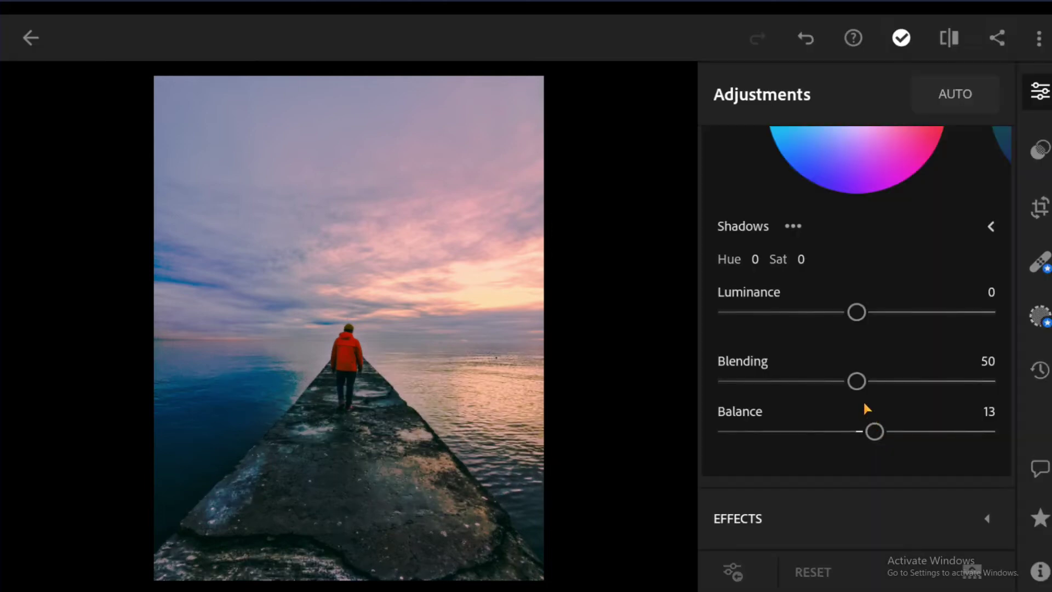
mouse_move(860, 308)
left_mouse_down()
mouse_move(873, 308)
mouse_move(866, 313)
left_mouse_up()
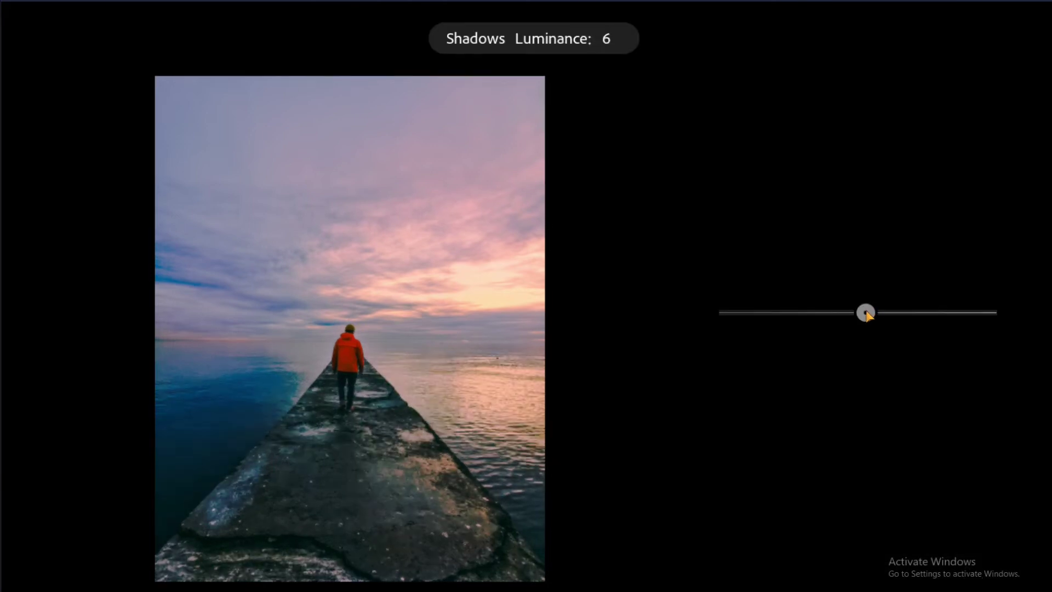
scroll(866, 310, "up", 2)
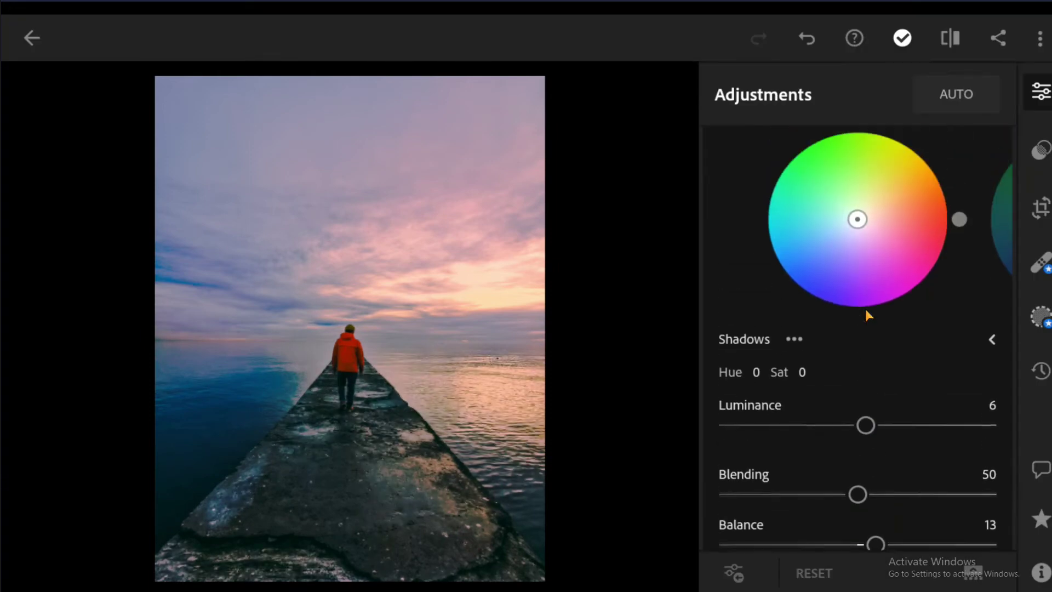
scroll(822, 312, "up", 3)
- Give the midtones grading a warm tint with Hue 3 and Saturation 15
left_click(777, 311)
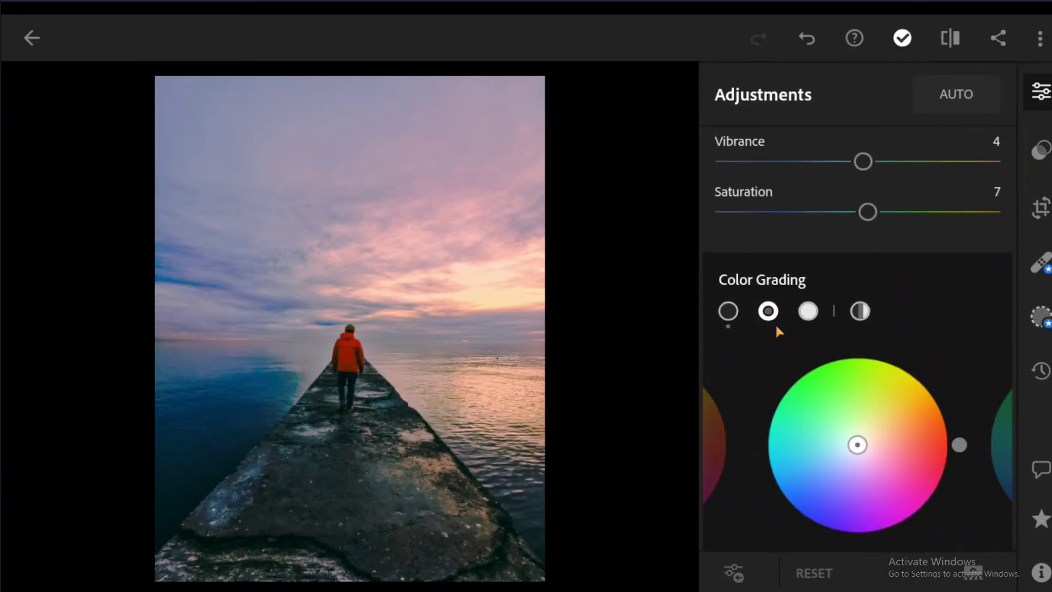
scroll(772, 326, "down", 4)
left_click_drag(835, 371, 843, 208)
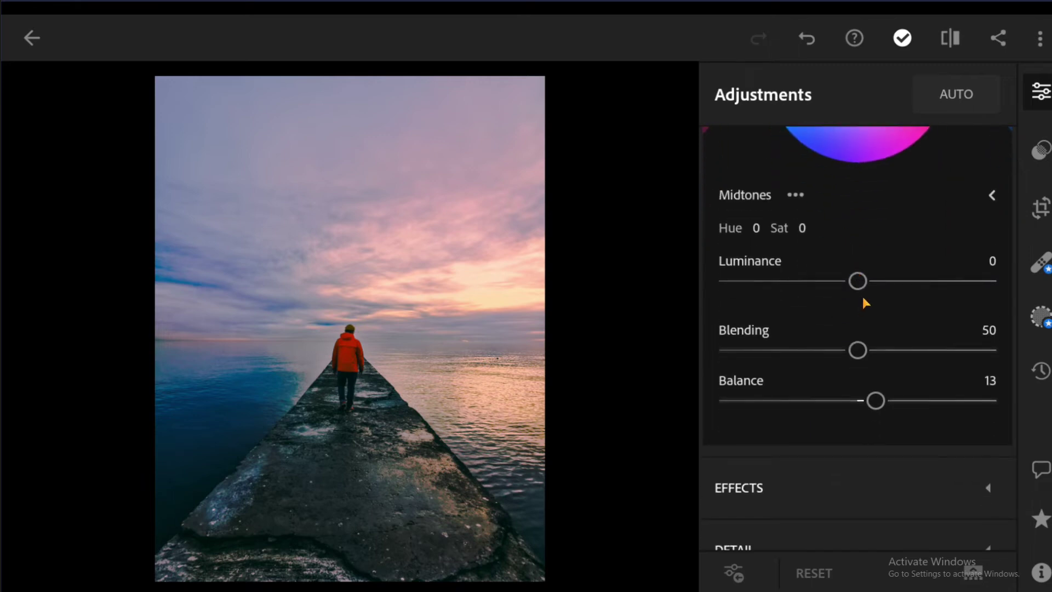
left_click(993, 197)
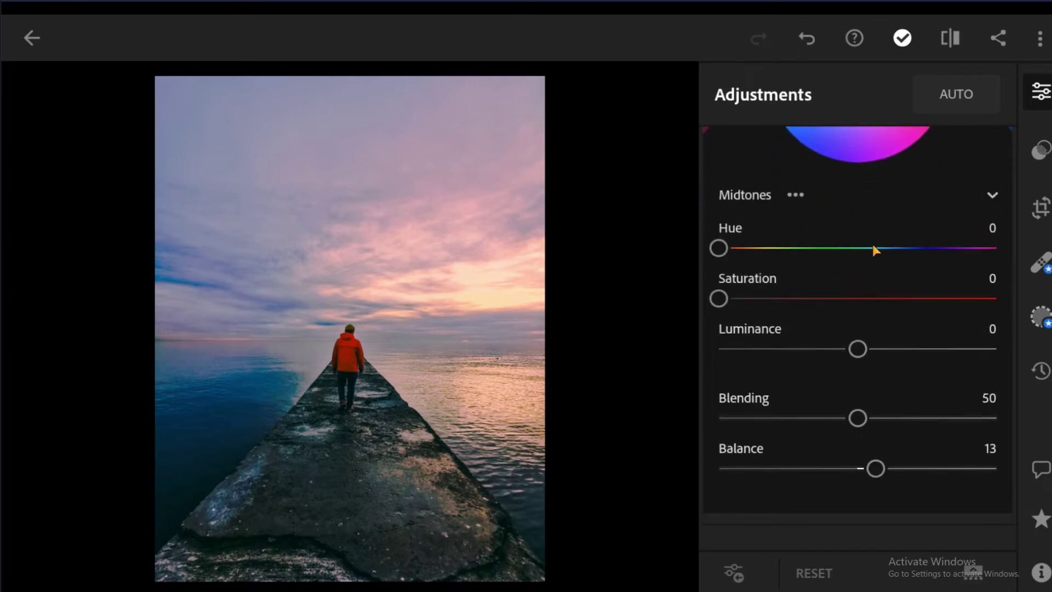
mouse_move(719, 248)
left_mouse_down()
mouse_move(738, 251)
mouse_move(724, 249)
left_mouse_up()
left_click_drag(723, 301, 770, 302)
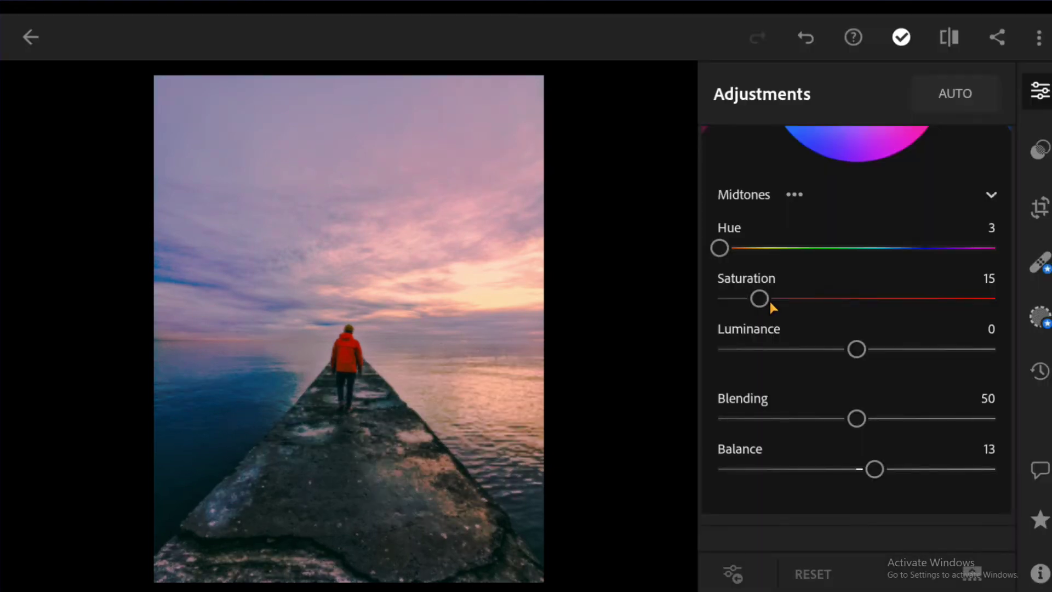
scroll(795, 293, "up", 2)
scroll(822, 274, "up", 2)
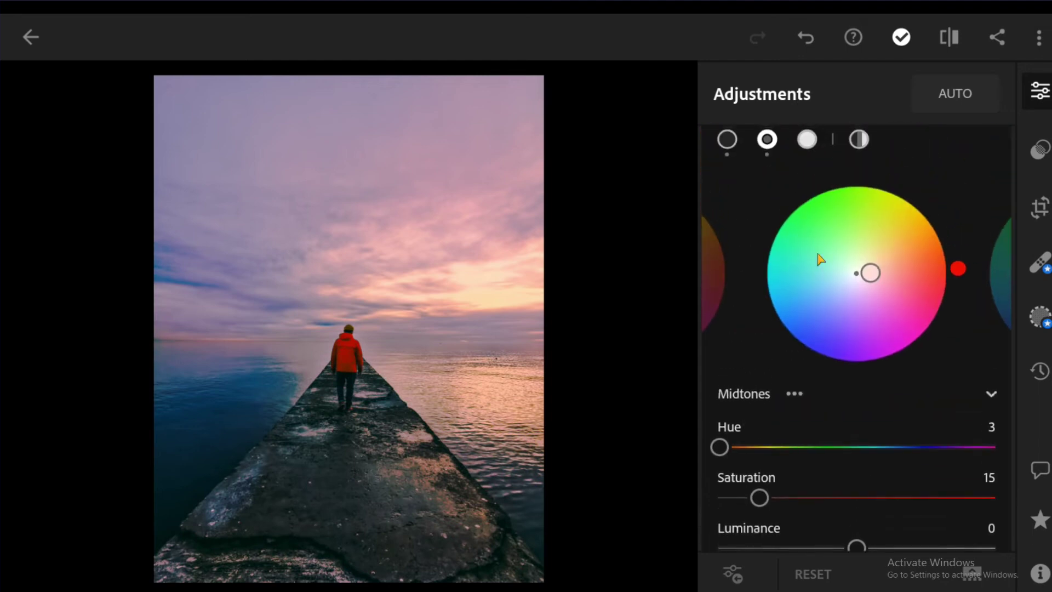
scroll(809, 261, "up", 3)
left_click(807, 329)
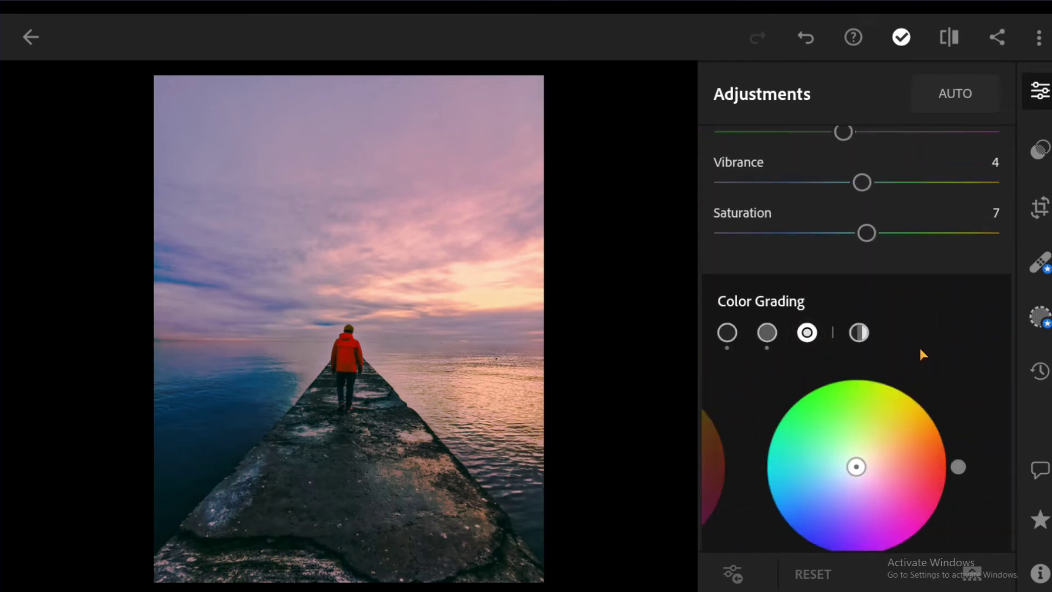
- Push the highlights grading hue to 360, leaving saturation at 0
scroll(927, 258, "down", 3)
scroll(916, 192, "down", 1)
scroll(877, 263, "down", 1)
scroll(863, 296, "down", 2)
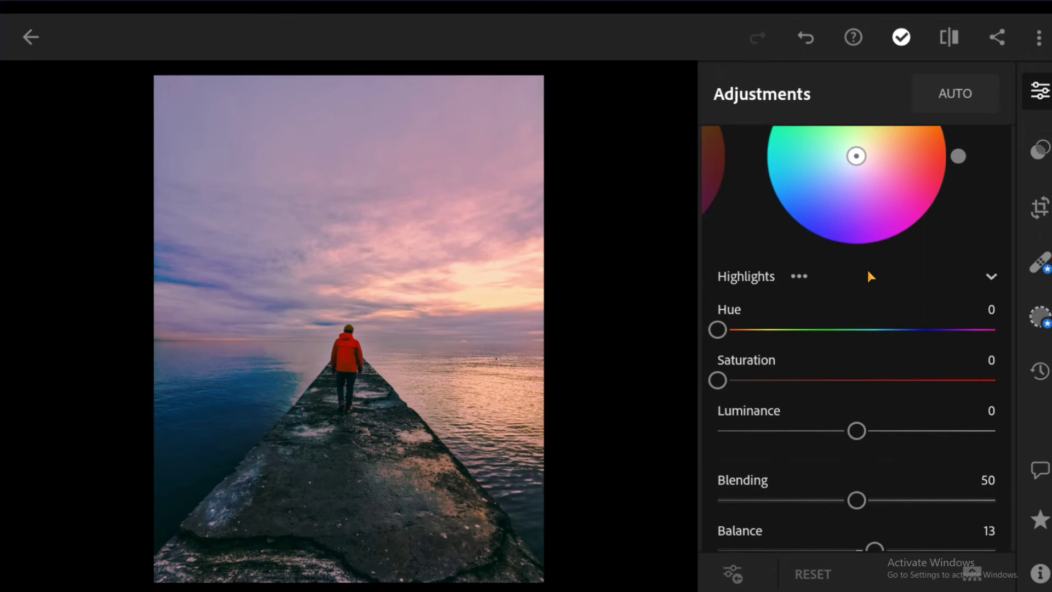
left_click_drag(728, 330, 995, 330)
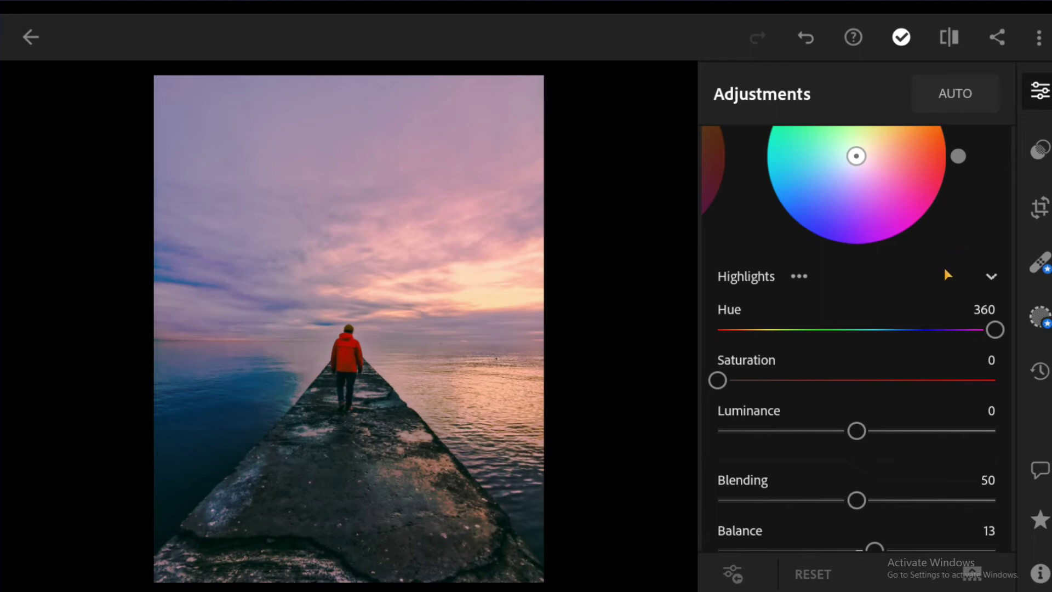
scroll(945, 274, "up", 5)
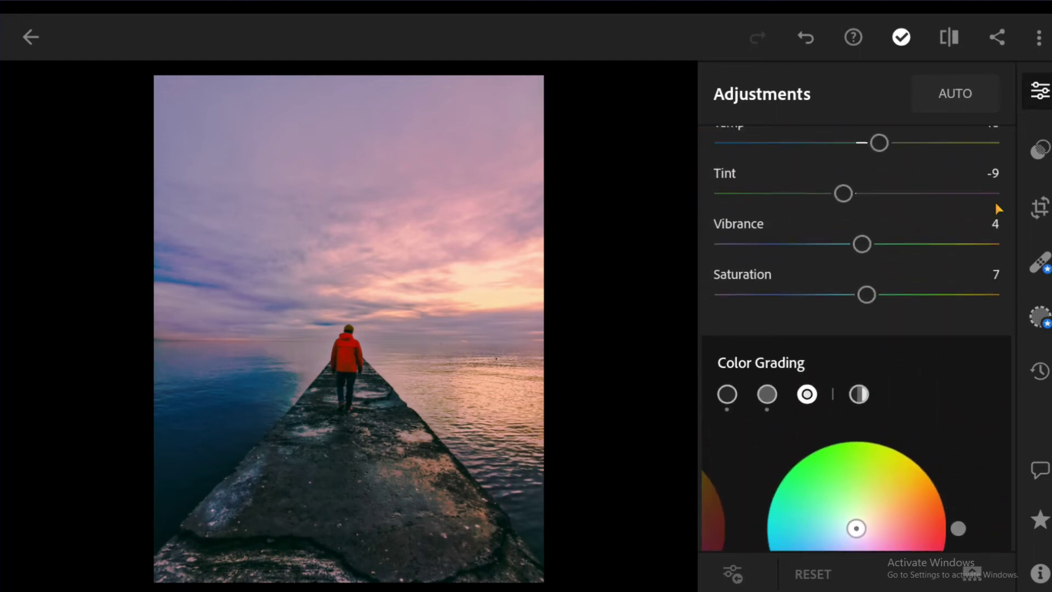
scroll(996, 202, "up", 3)
scroll(987, 219, "up", 1)
- In Effects, add a slight Clarity boost of about 6 and lower Dehaze
left_click(842, 294)
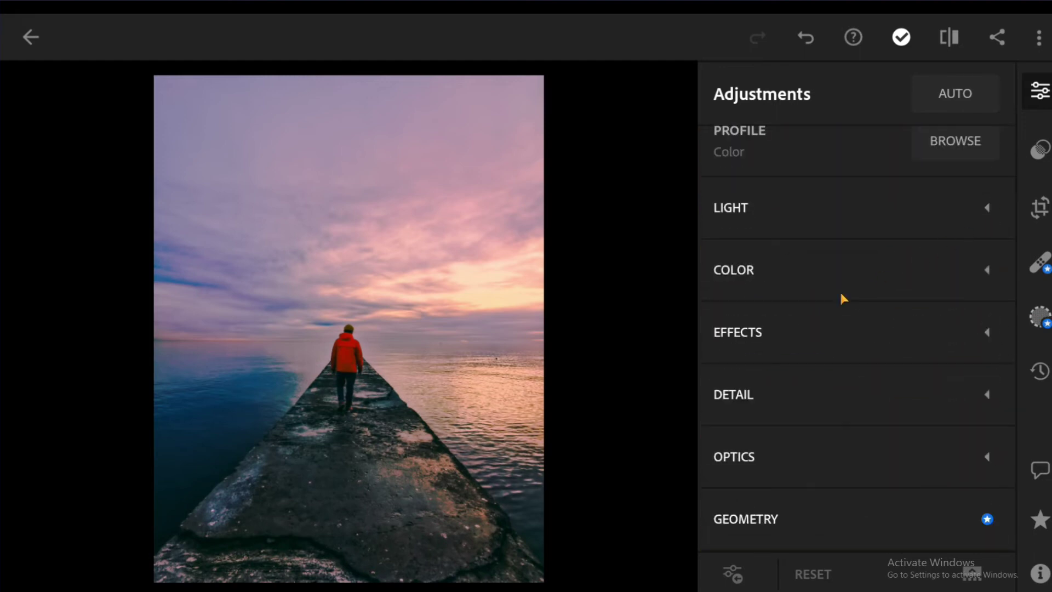
left_click(785, 331)
left_click_drag(823, 416, 840, 183)
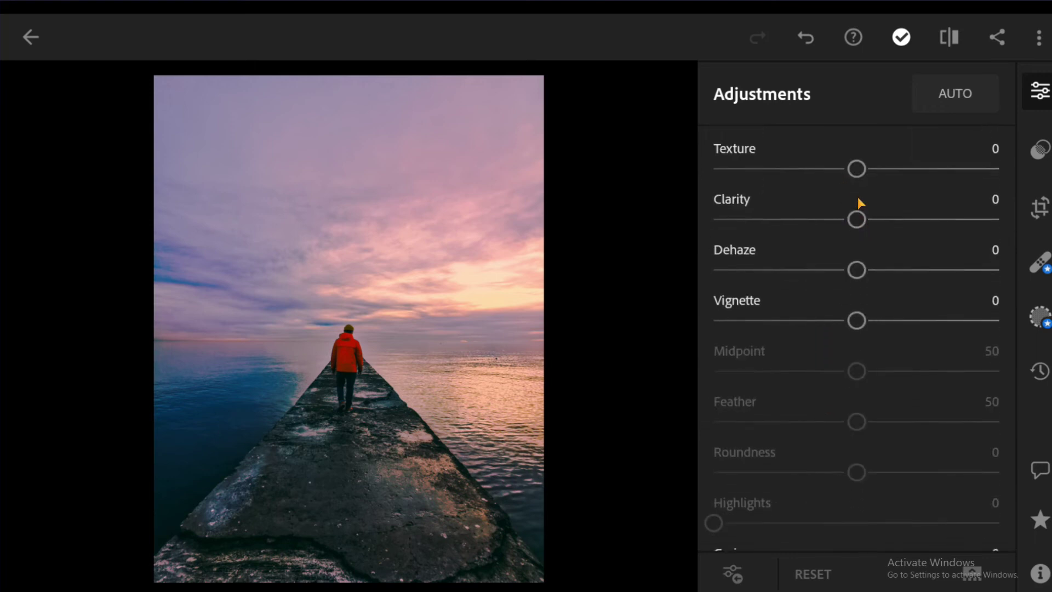
left_click_drag(856, 225, 873, 224)
mouse_move(857, 272)
left_mouse_down()
mouse_move(802, 279)
mouse_move(849, 277)
left_mouse_up()
scroll(850, 289, "up", 5)
- Set Sharpening 24, Noise Reduction 15 and Color Noise Reduction 6, then compare with the original
left_click(979, 356)
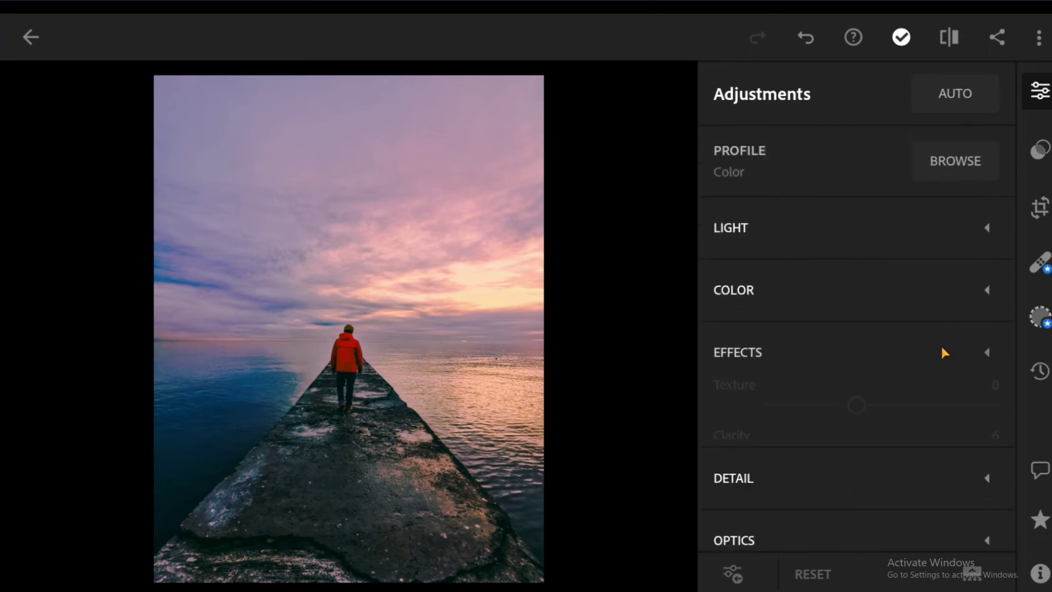
scroll(877, 345, "down", 1)
left_click(773, 396)
scroll(802, 330, "down", 5)
left_click_drag(714, 188, 766, 189)
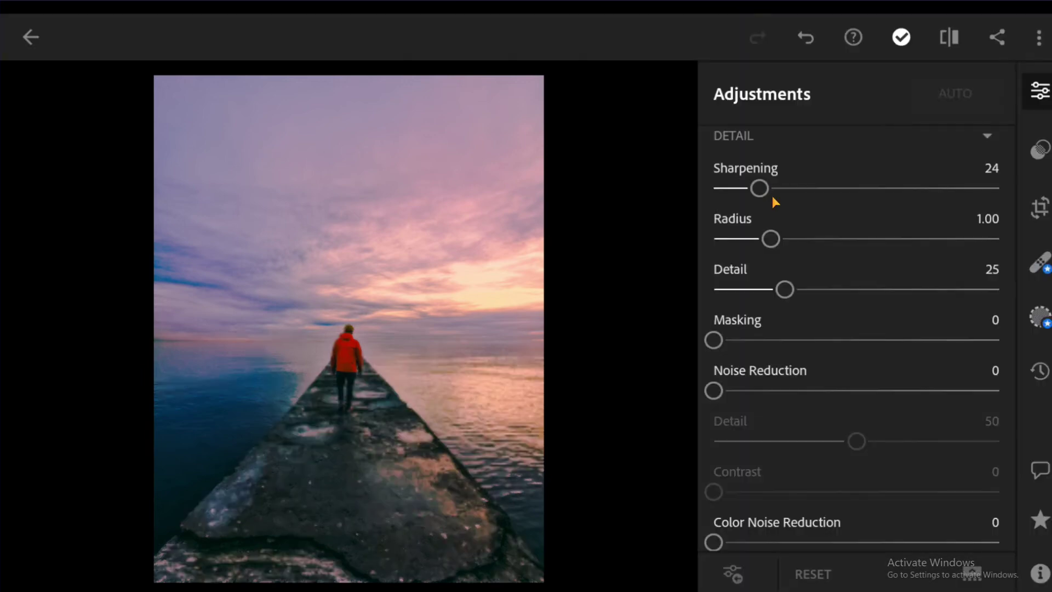
scroll(808, 210, "down", 5)
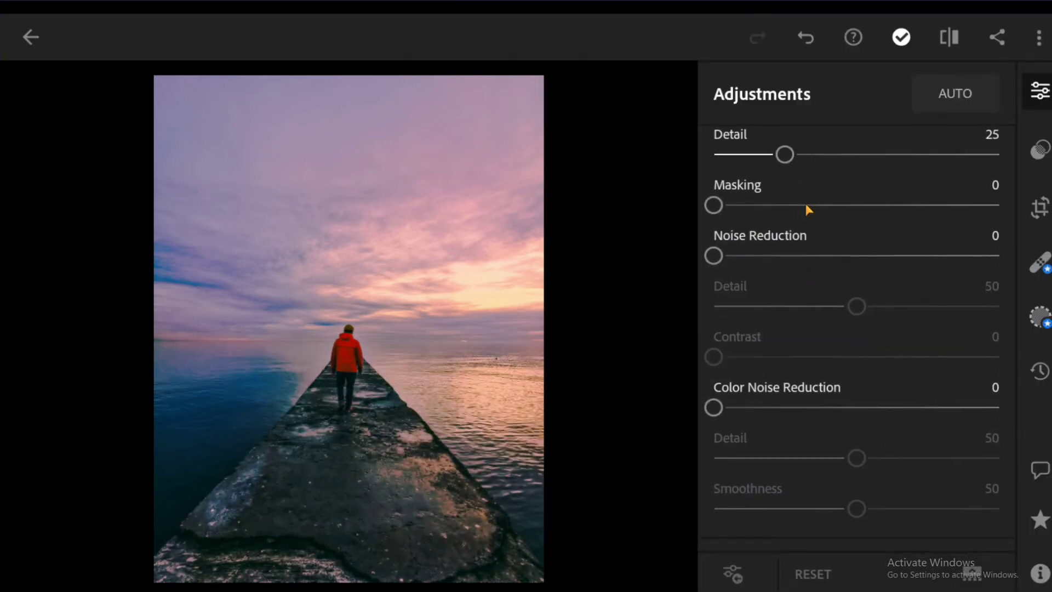
left_click_drag(714, 255, 769, 256)
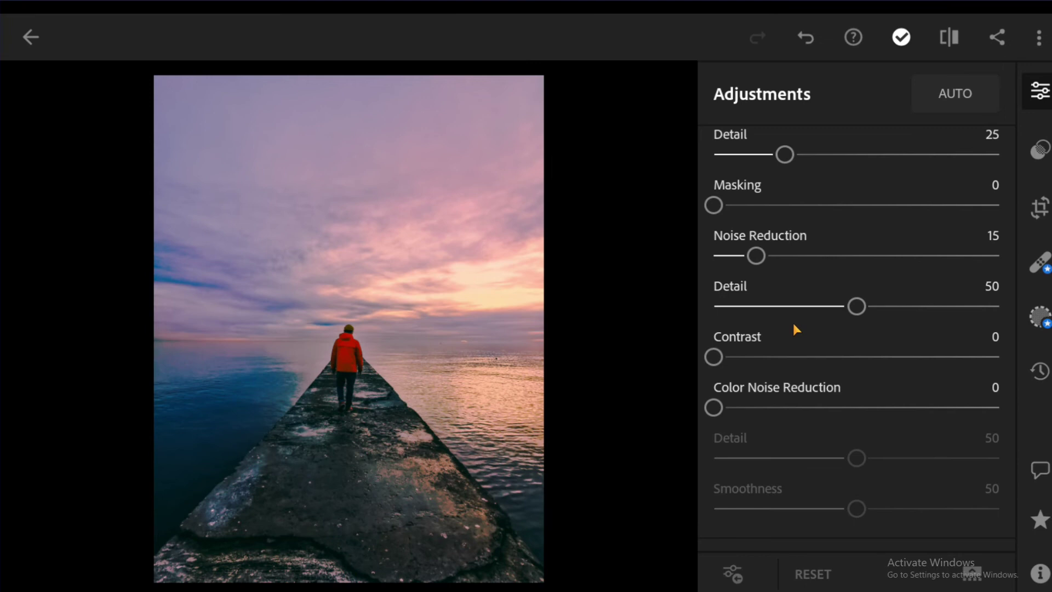
scroll(795, 307, "down", 1)
left_click_drag(723, 346, 732, 346)
left_click(953, 37)
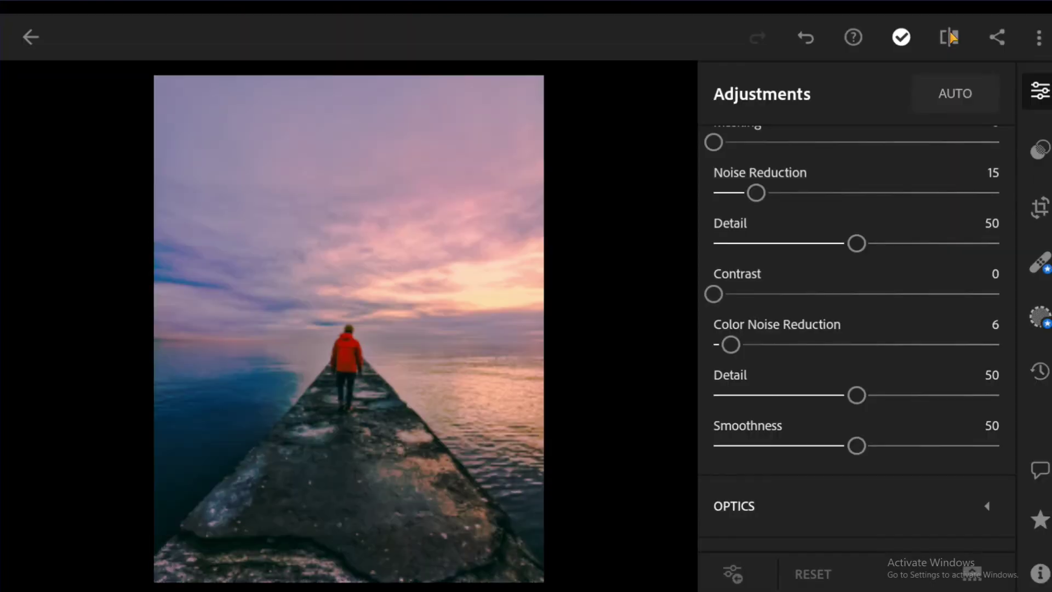
scroll(921, 181, "up", 1)
scroll(918, 192, "up", 4)
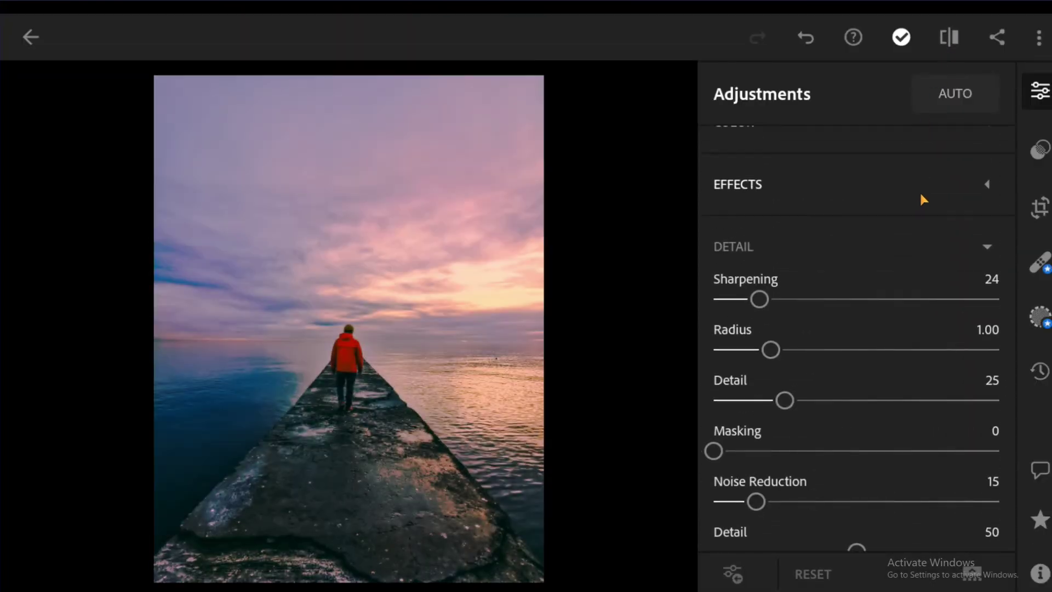
scroll(920, 190, "up", 3)
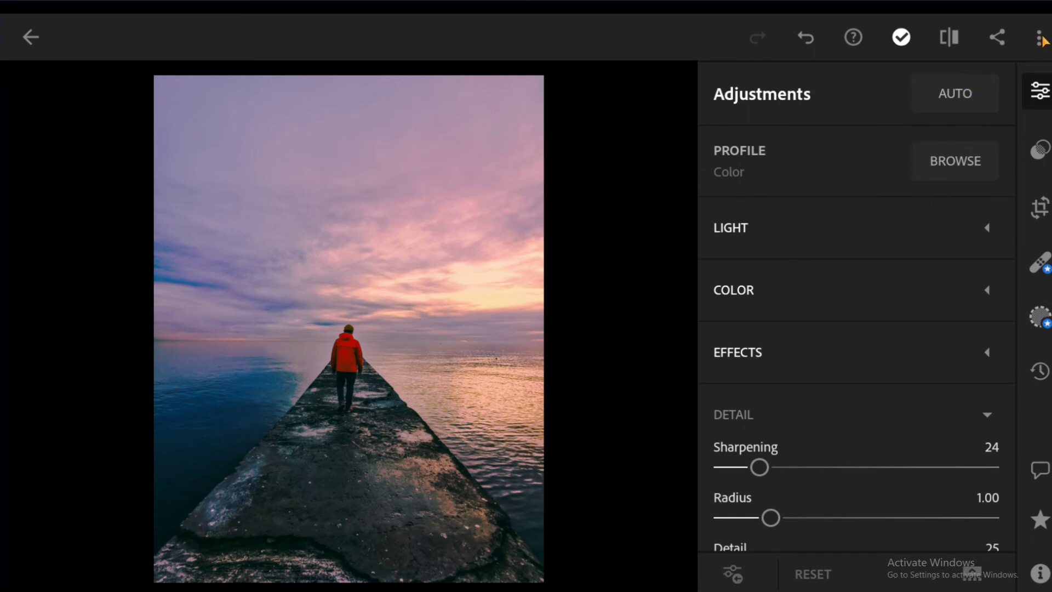
- Copy the pier photo's edit settings with Copy Settings and confirm with OK
left_click(1041, 40)
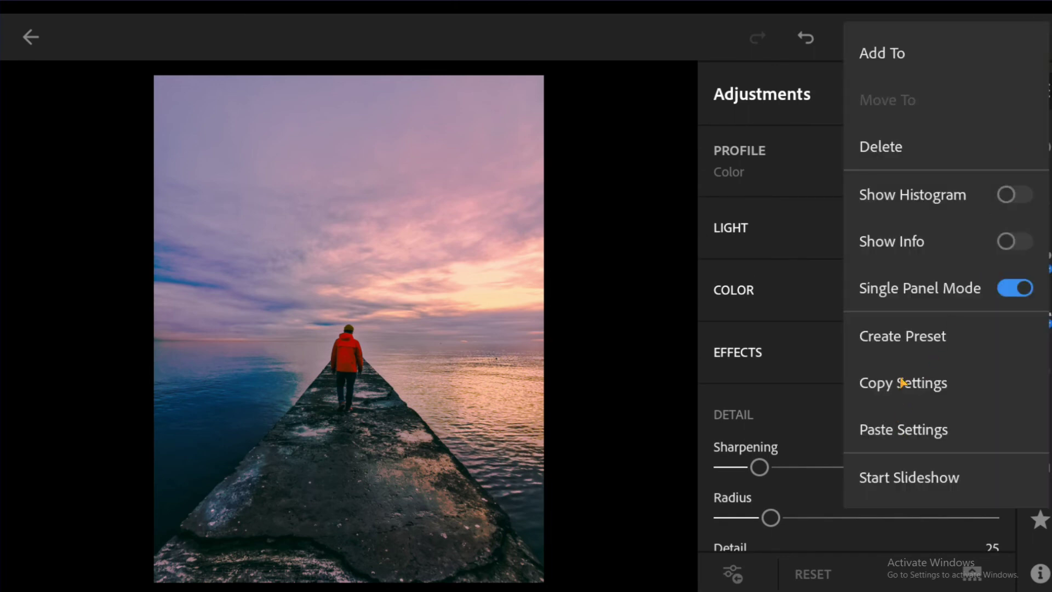
left_click(904, 382)
left_click(651, 545)
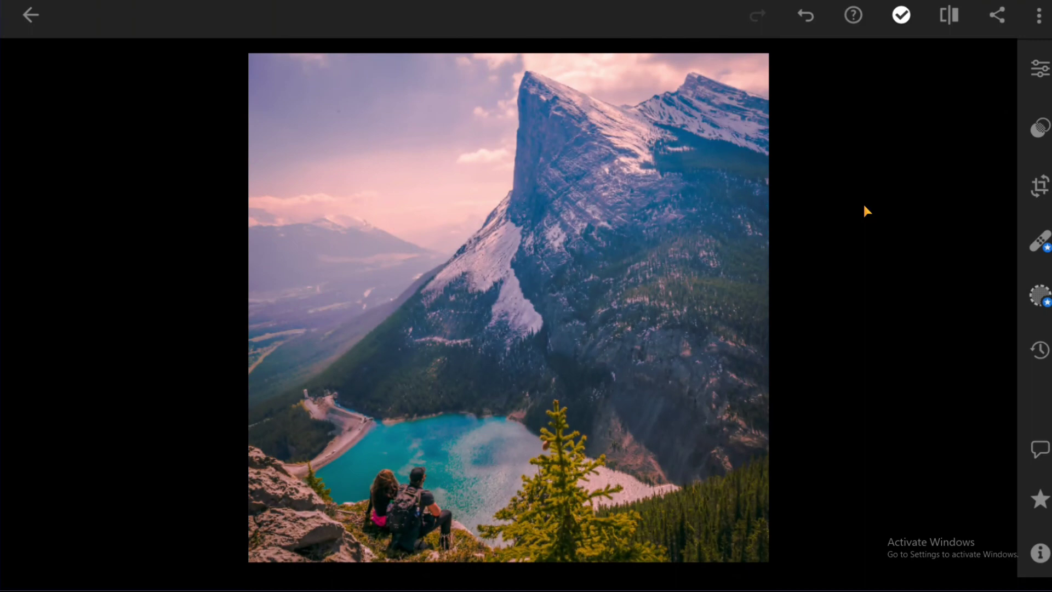
- Paste the pink-purple look onto the rocky hilltop photo and the next shot, comparing each with its original
left_click(948, 14)
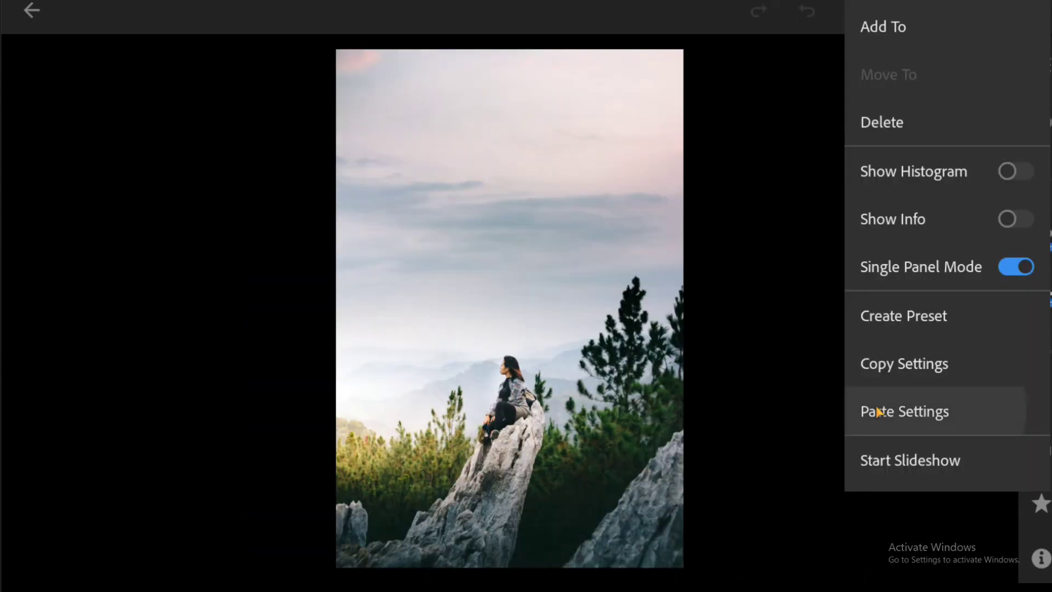
left_click(876, 409)
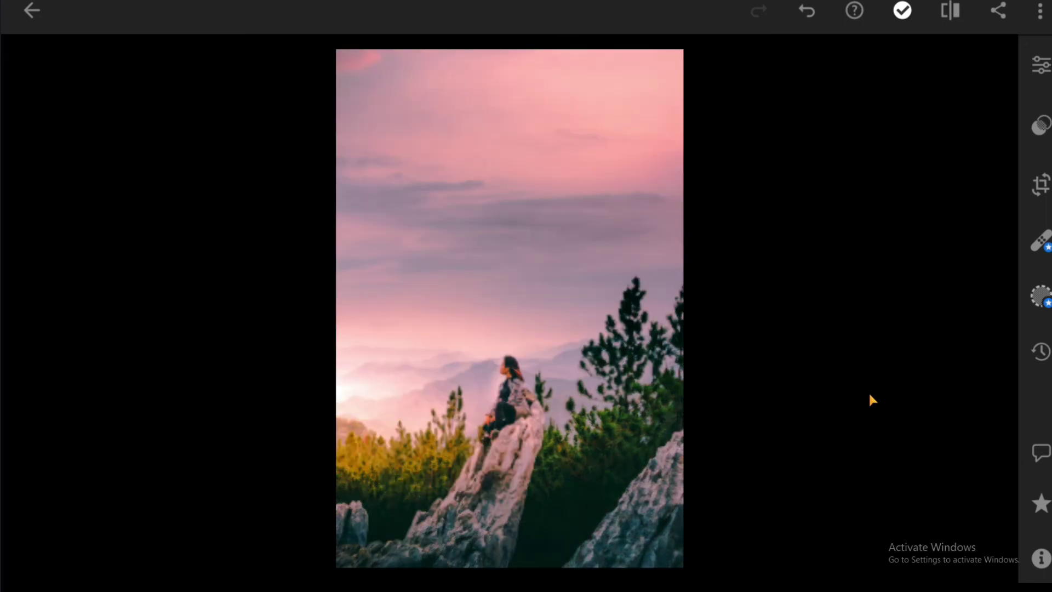
left_click(950, 11)
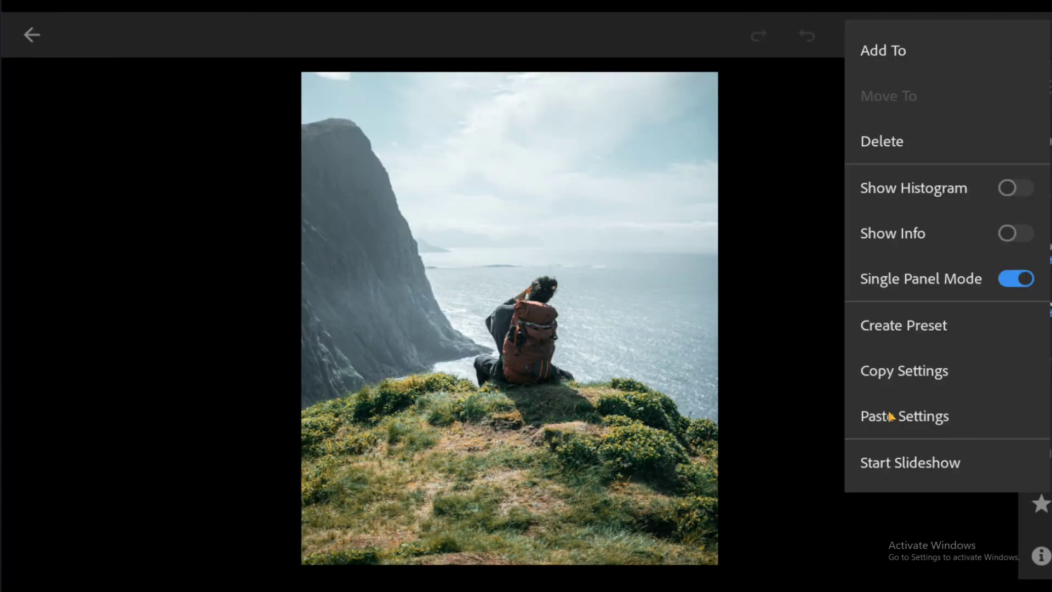
left_click(891, 417)
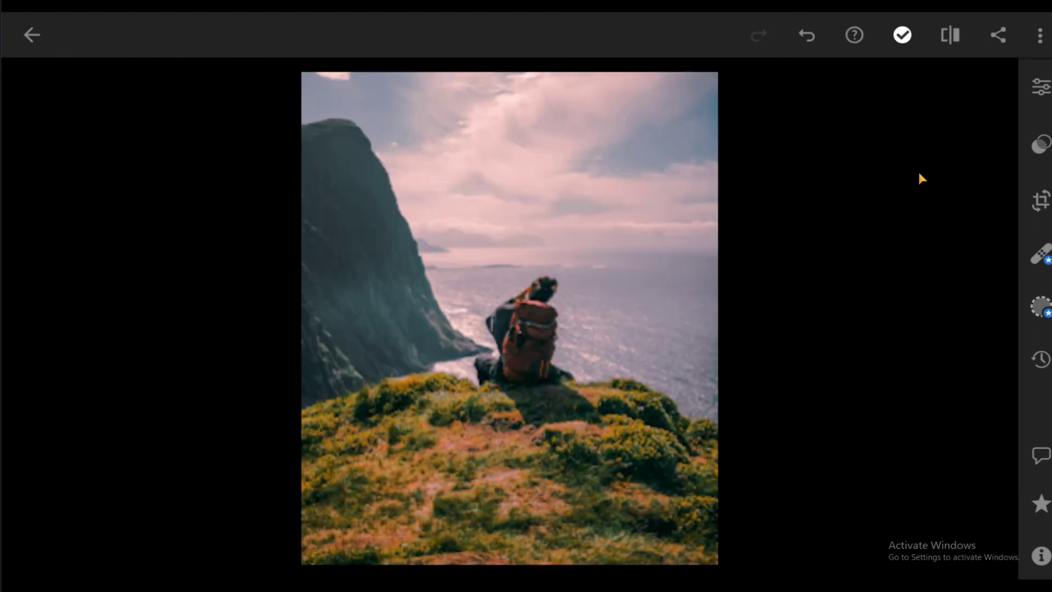
left_click(954, 36)
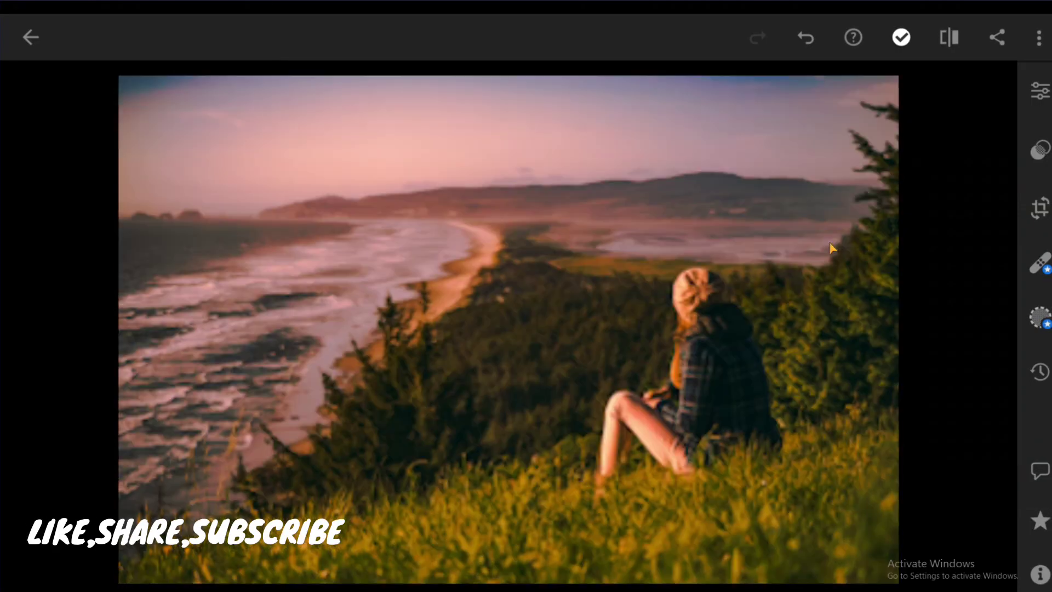
- Paste the look onto the coastal village photo; compare the city, village, street and pier shots with originals
left_click(953, 39)
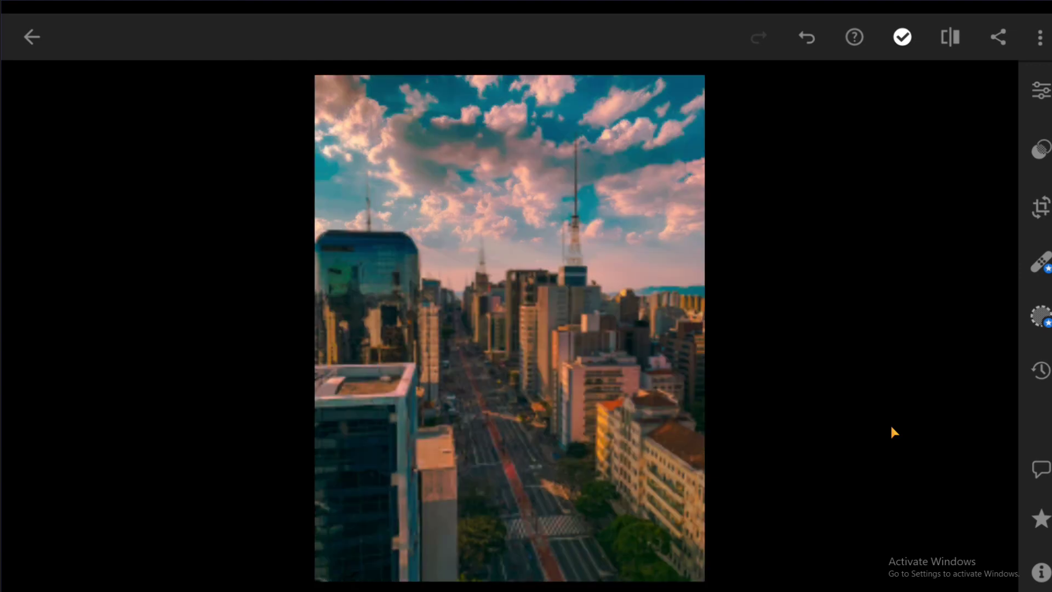
left_click(951, 33)
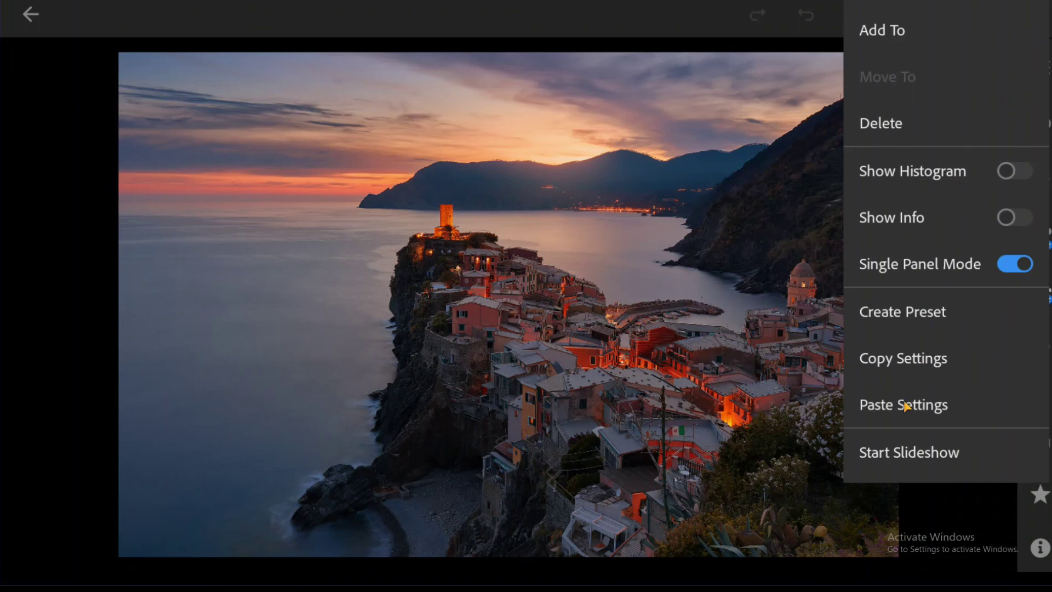
left_click(905, 404)
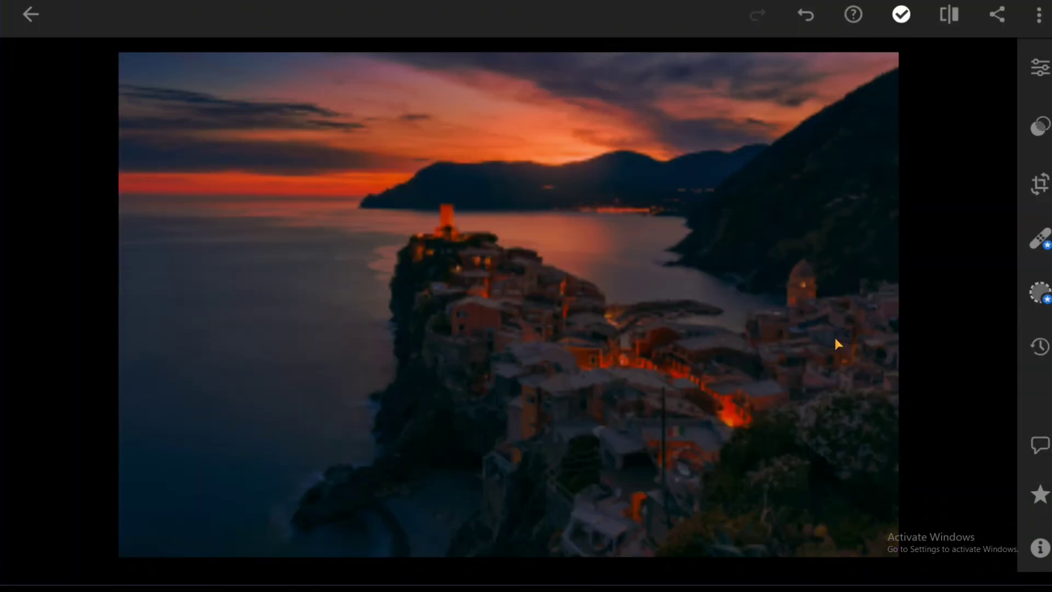
left_click(951, 13)
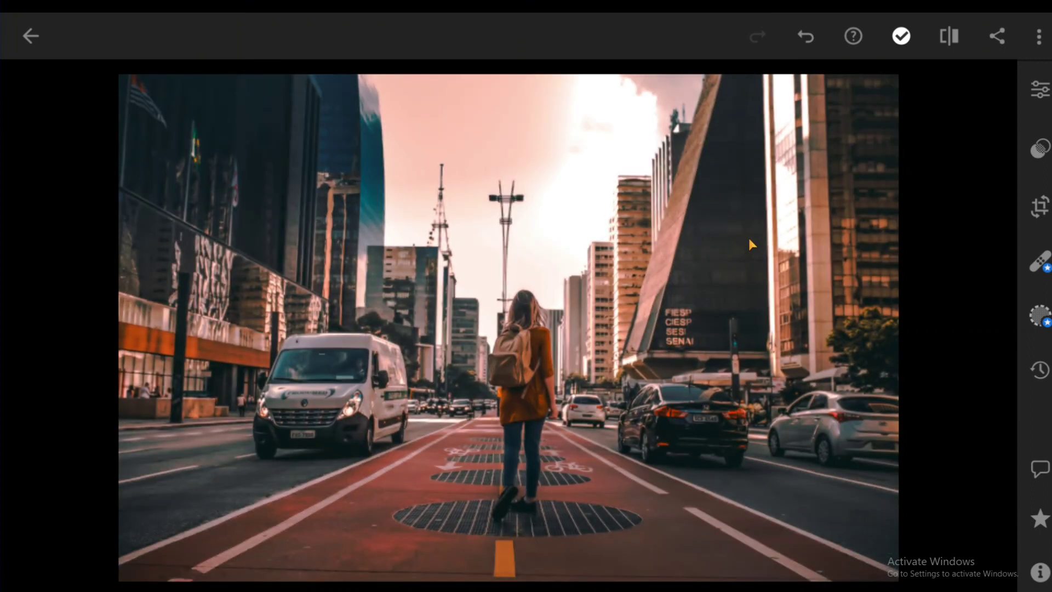
left_click(950, 36)
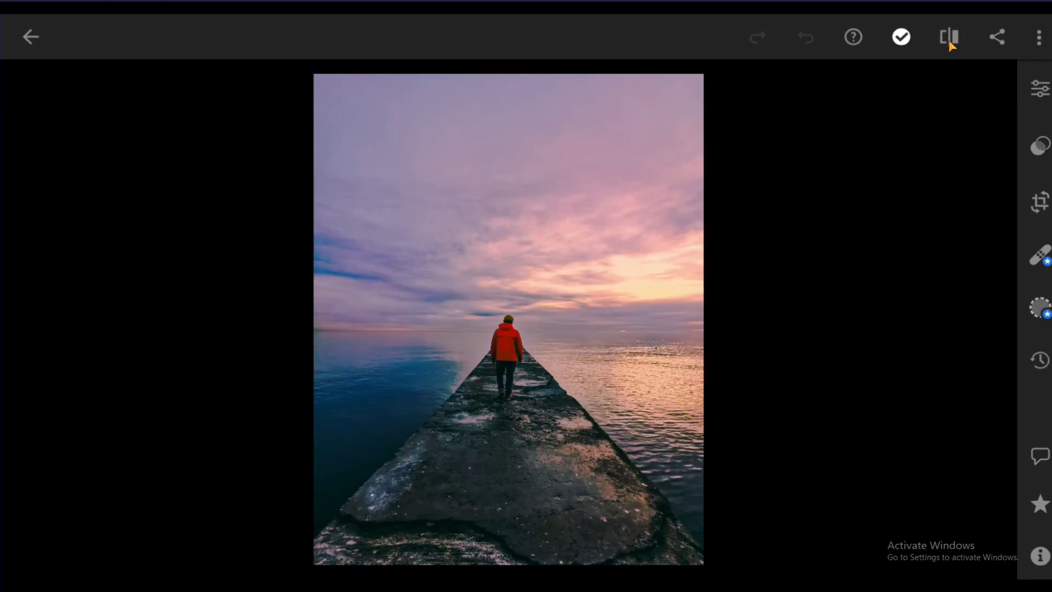
left_click(950, 39)
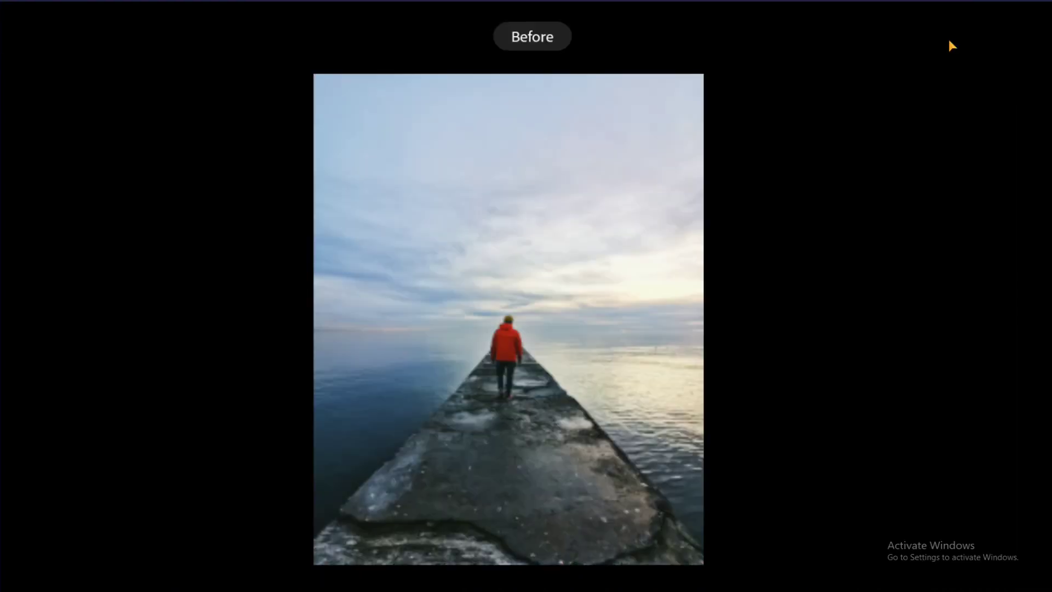